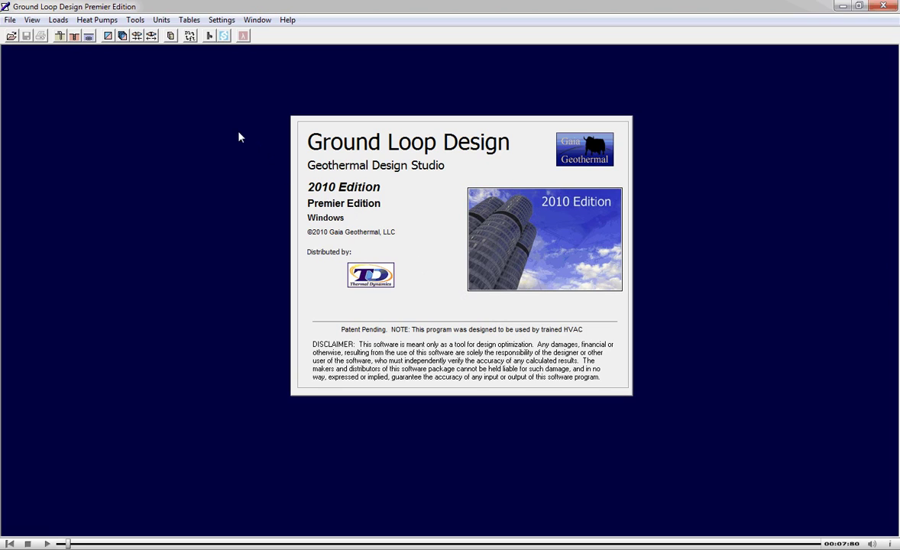
# Start a new Average Block Loads file and import Hourly_Boston.csv from Hourly Data Files
pyautogui.click(108, 36)
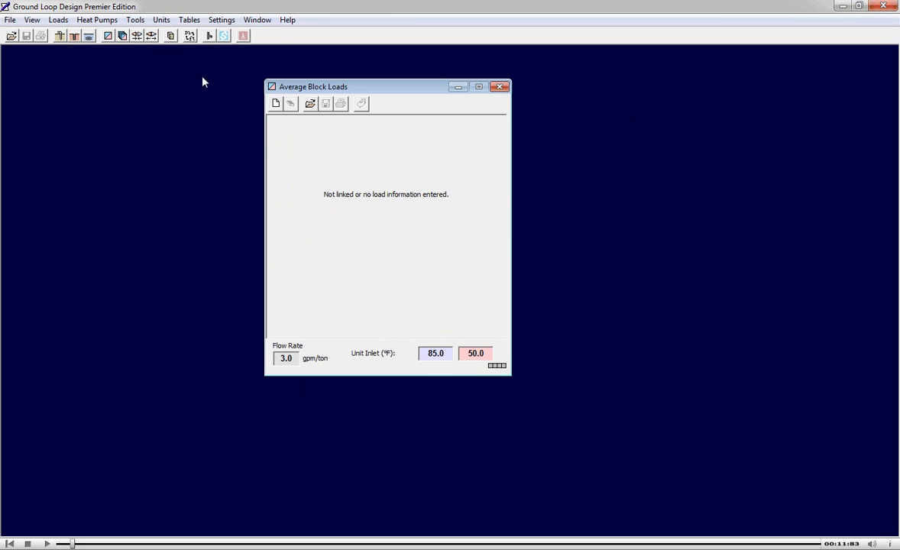
pyautogui.click(274, 104)
pyautogui.click(311, 104)
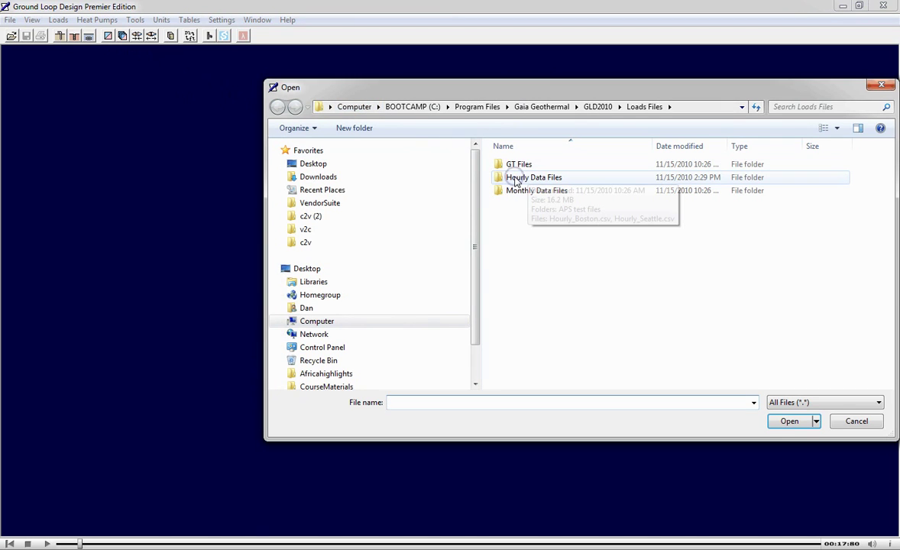
pyautogui.click(516, 181)
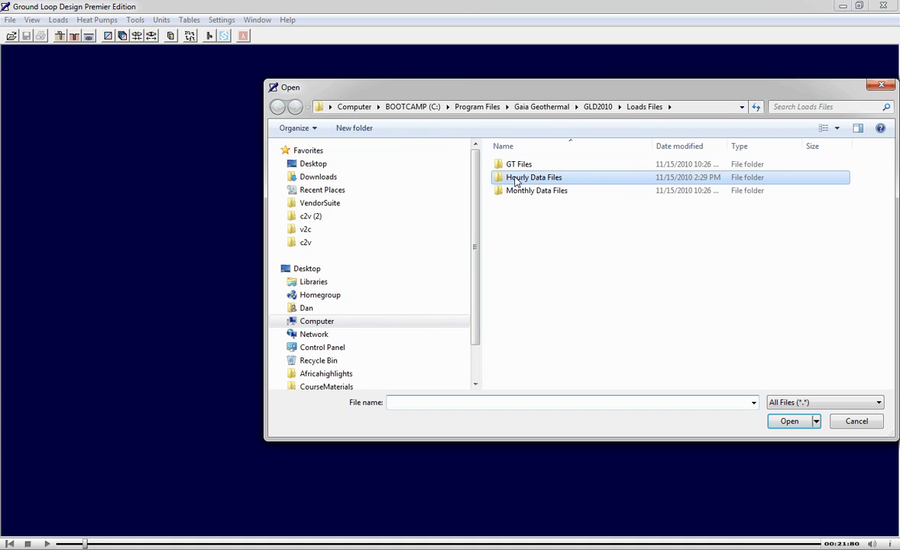
pyautogui.doubleClick(516, 181)
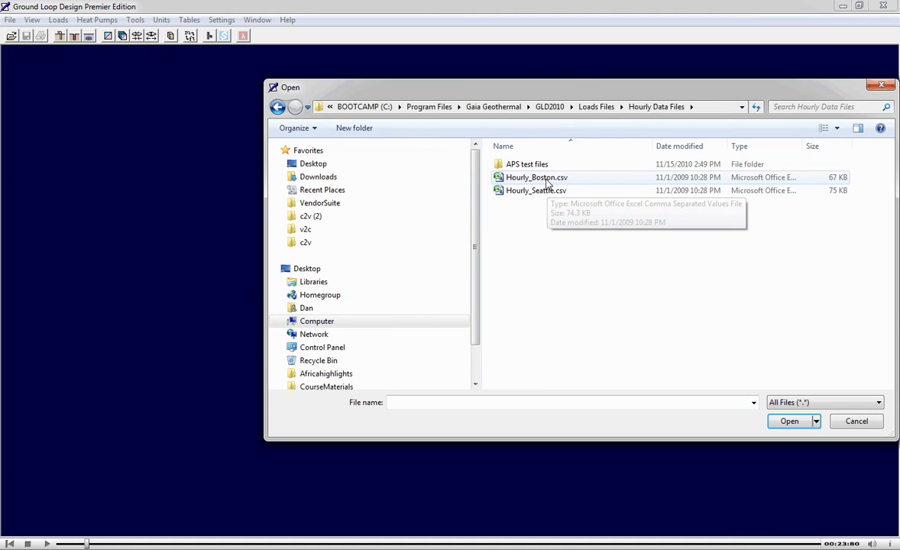
pyautogui.click(546, 180)
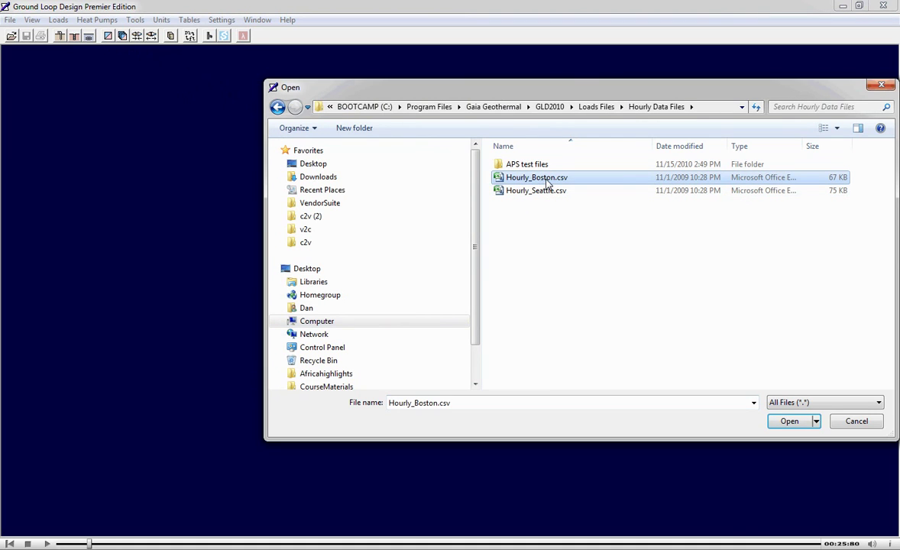
pyautogui.doubleClick(546, 181)
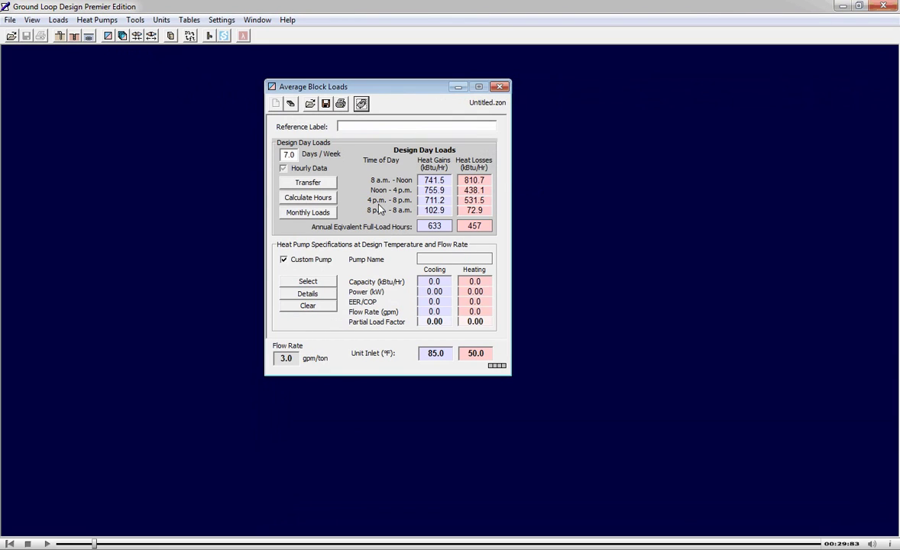
pyautogui.click(300, 211)
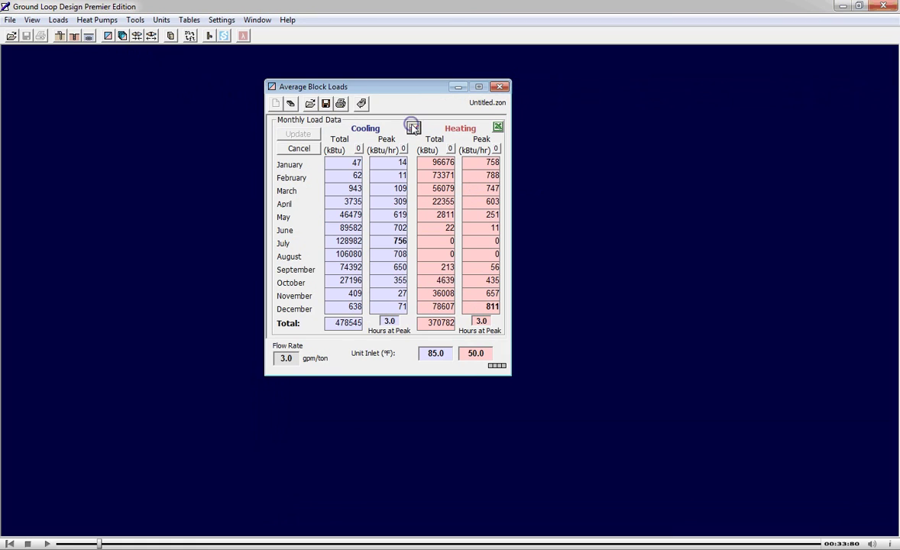
pyautogui.click(414, 127)
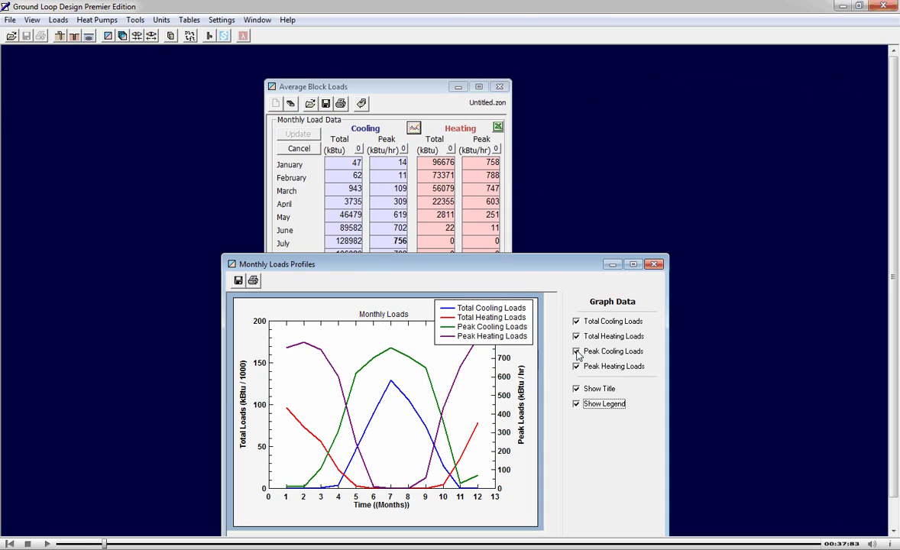
pyautogui.click(577, 352)
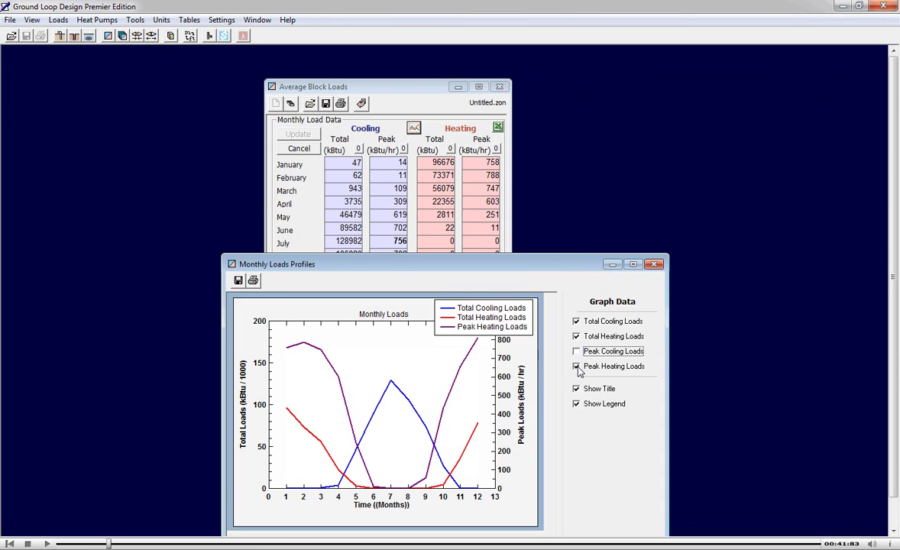
pyautogui.click(578, 368)
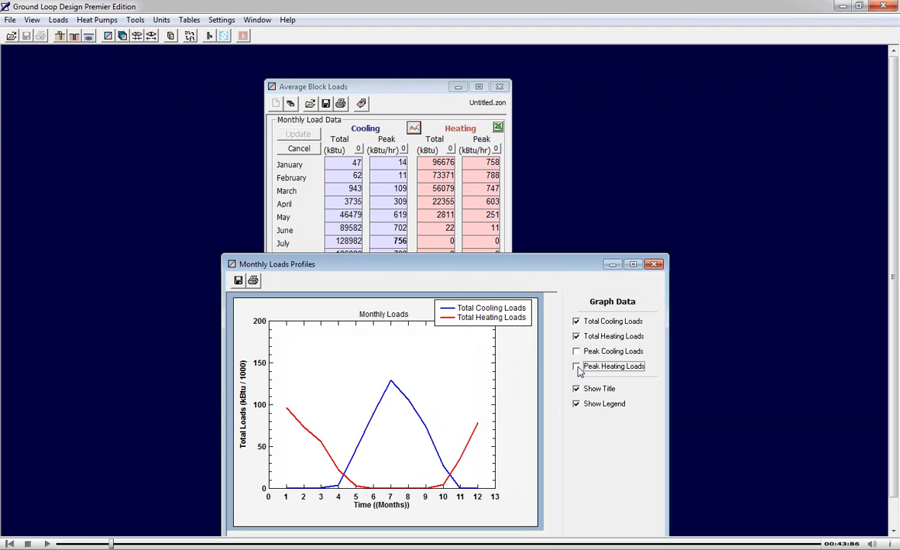
pyautogui.click(654, 265)
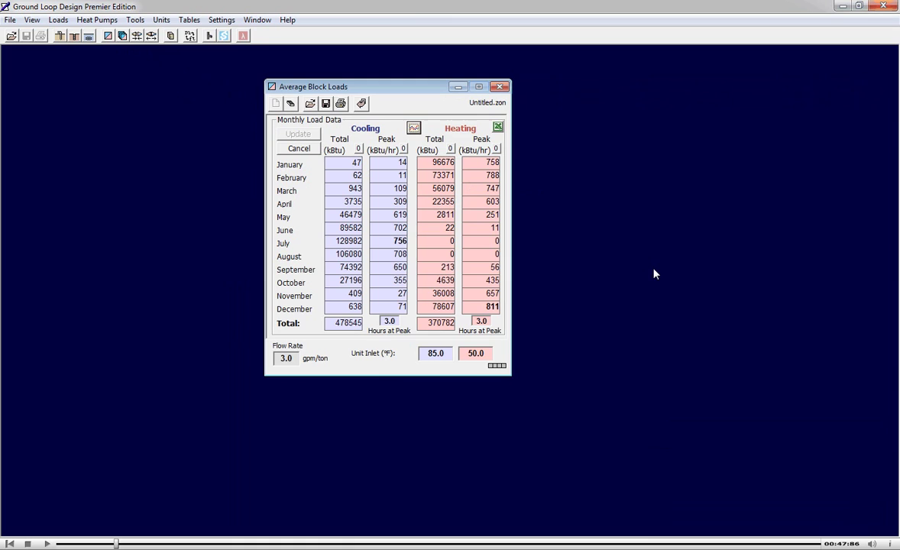
pyautogui.click(301, 151)
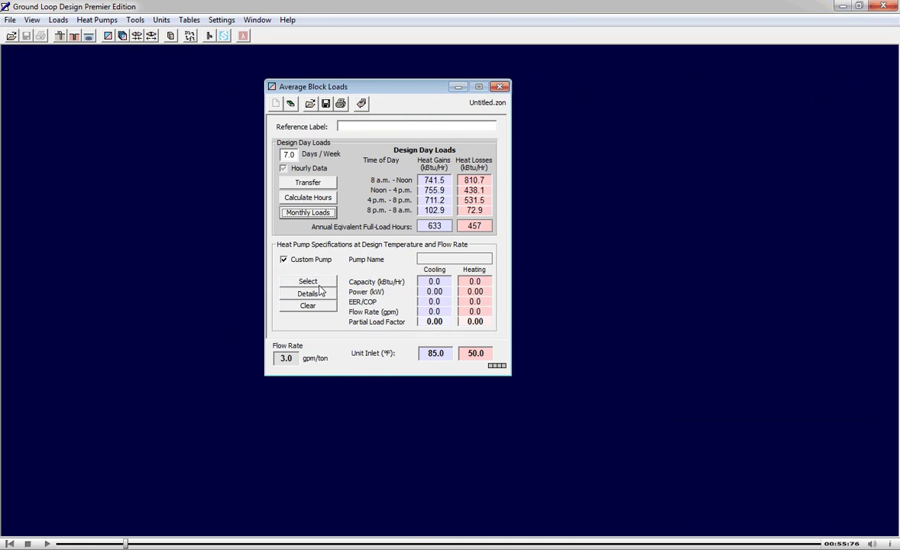
# Select the Florida Heat Pump AP049 model as the design heat pump
pyautogui.click(319, 286)
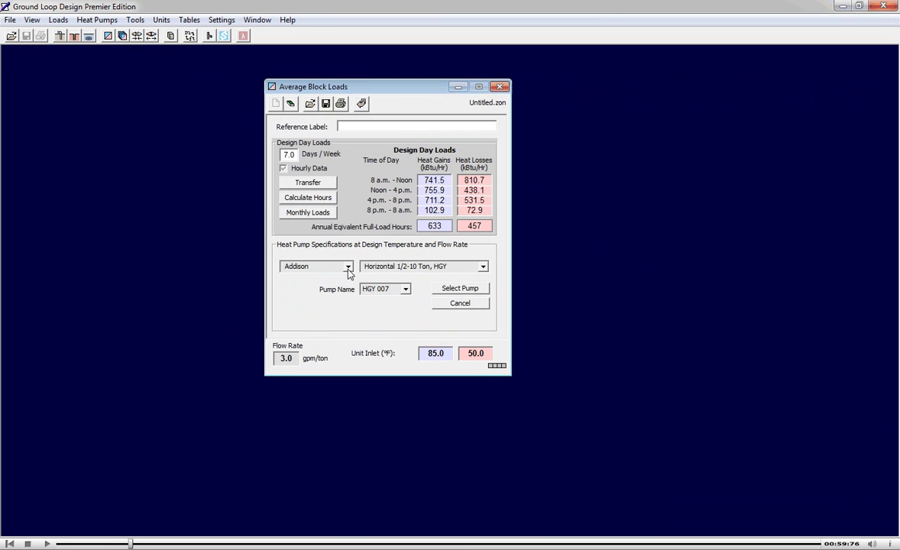
pyautogui.click(347, 267)
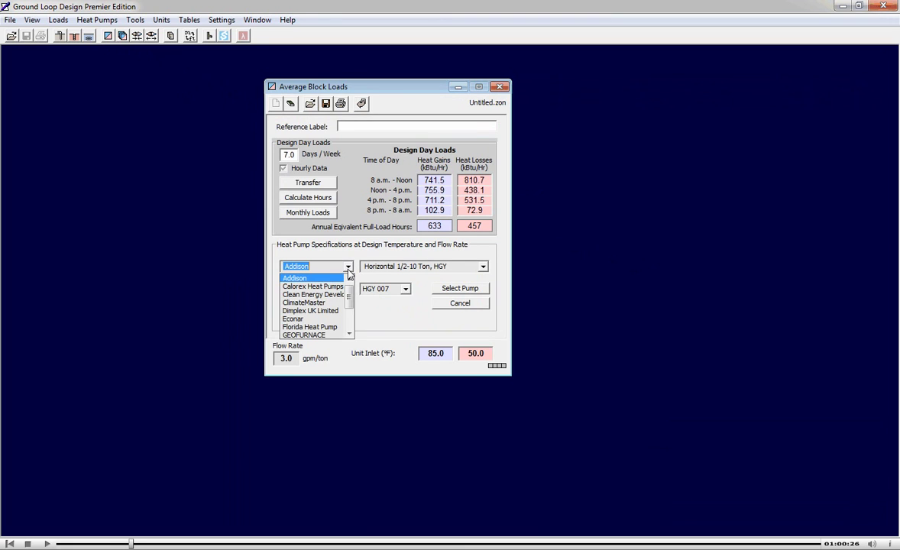
pyautogui.click(338, 327)
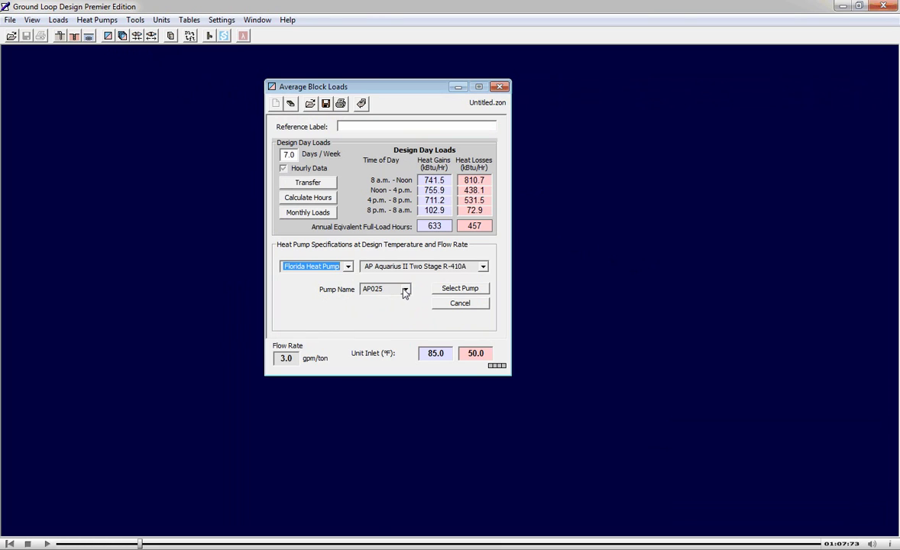
pyautogui.click(405, 291)
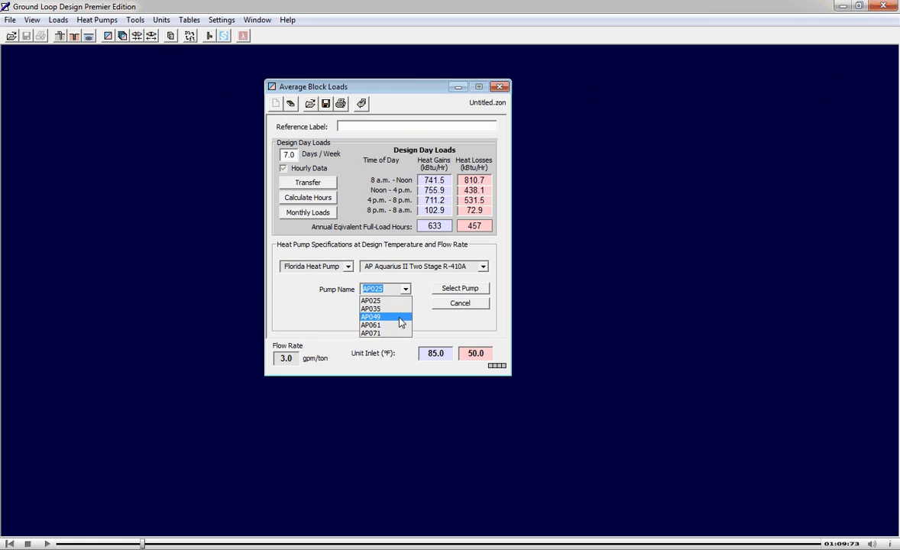
pyautogui.click(401, 320)
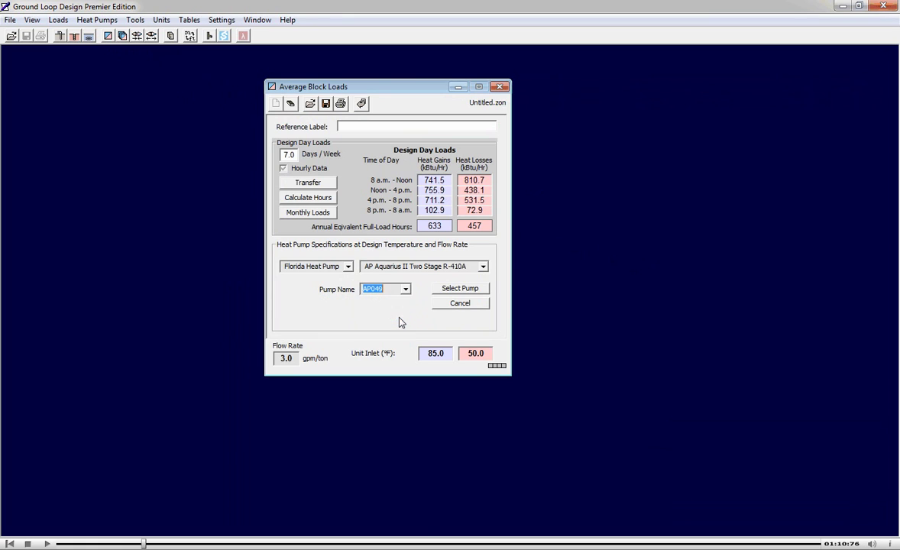
pyautogui.click(457, 289)
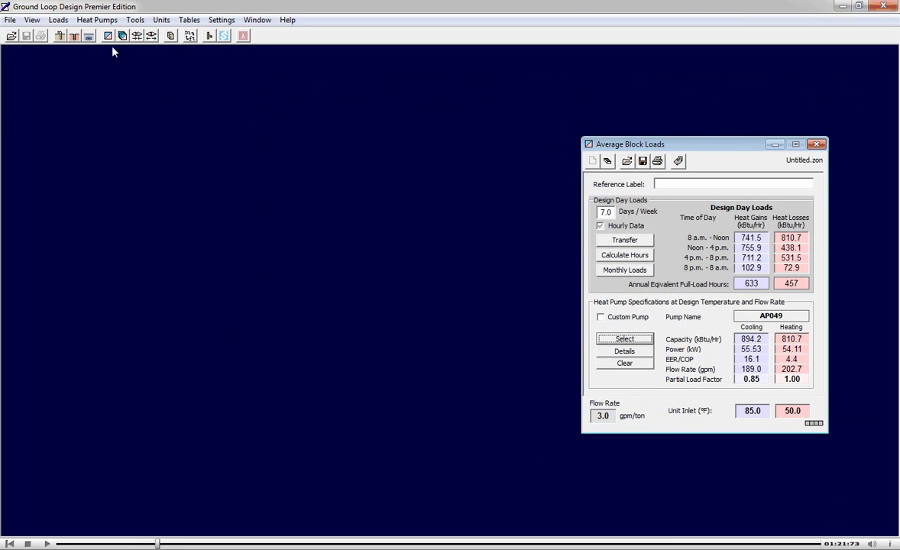
# Create a borehole design with 90 °F cooling and 40 °F heating inlet temperatures, automatic glycol entry
pyautogui.click(61, 37)
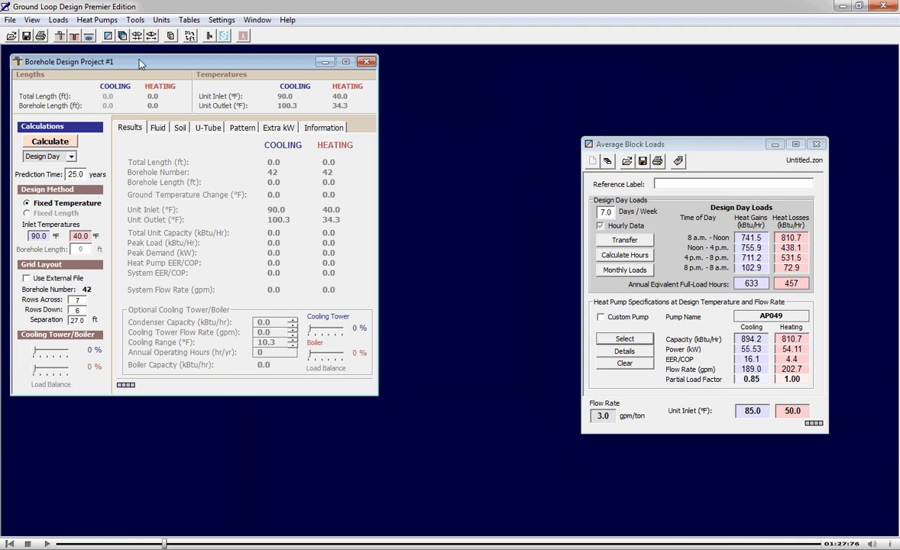
pyautogui.moveTo(140, 64); pyautogui.dragTo(296, 120)
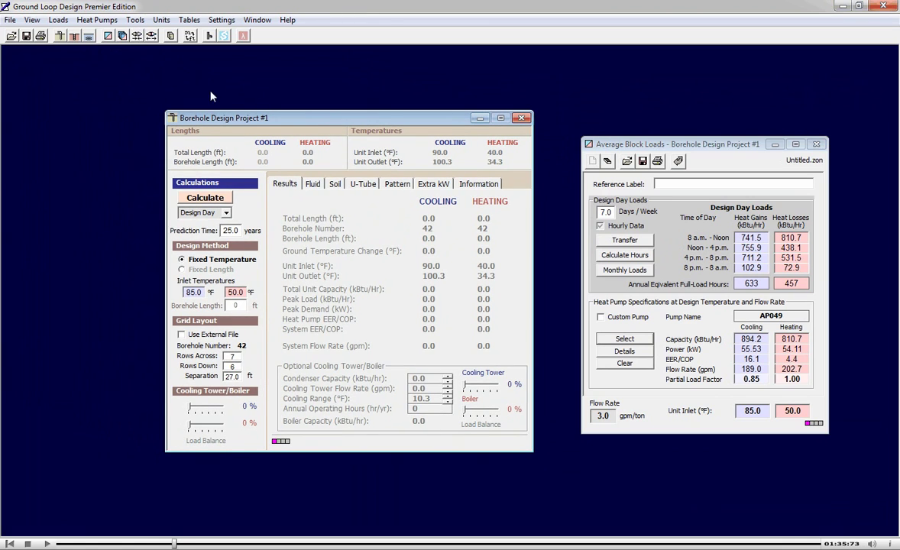
pyautogui.click(312, 185)
pyautogui.doubleClick(355, 228)
pyautogui.write('90')
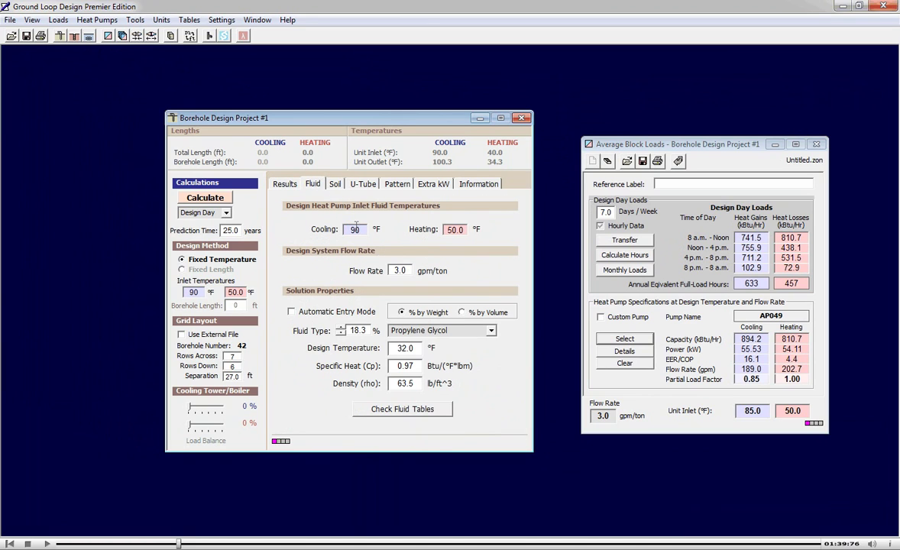
pyautogui.doubleClick(455, 229)
pyautogui.write('40')
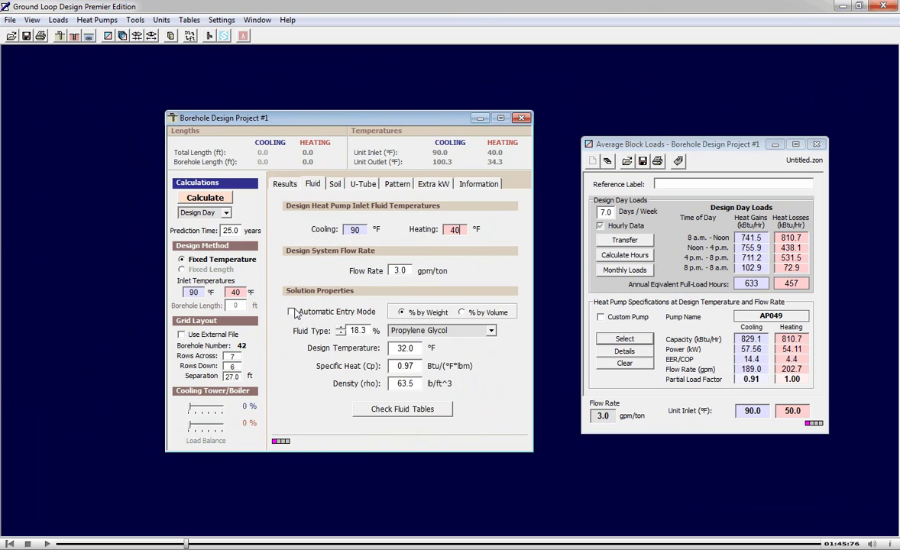
pyautogui.click(294, 312)
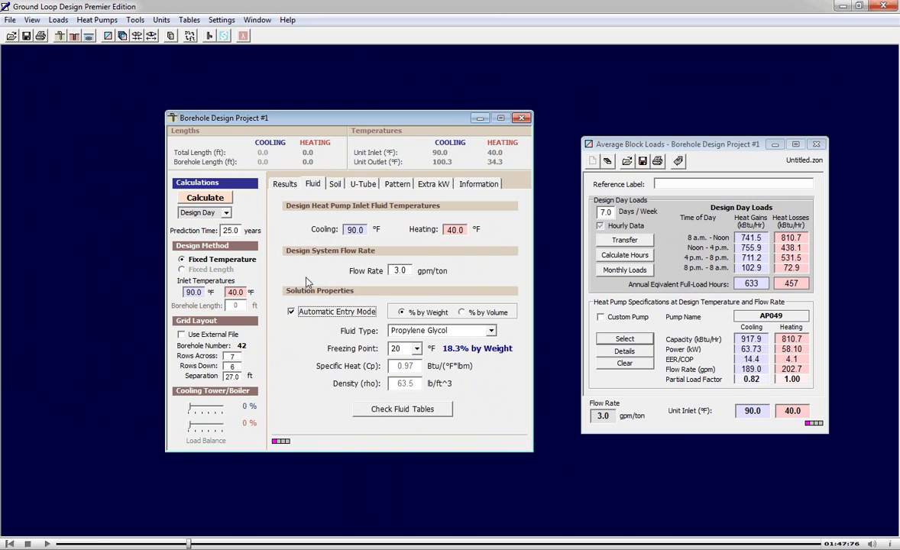
# Set the soil ground temperature to 60 °F and the prediction time to 10 years
pyautogui.click(334, 184)
pyautogui.doubleClick(409, 225)
pyautogui.write('60')
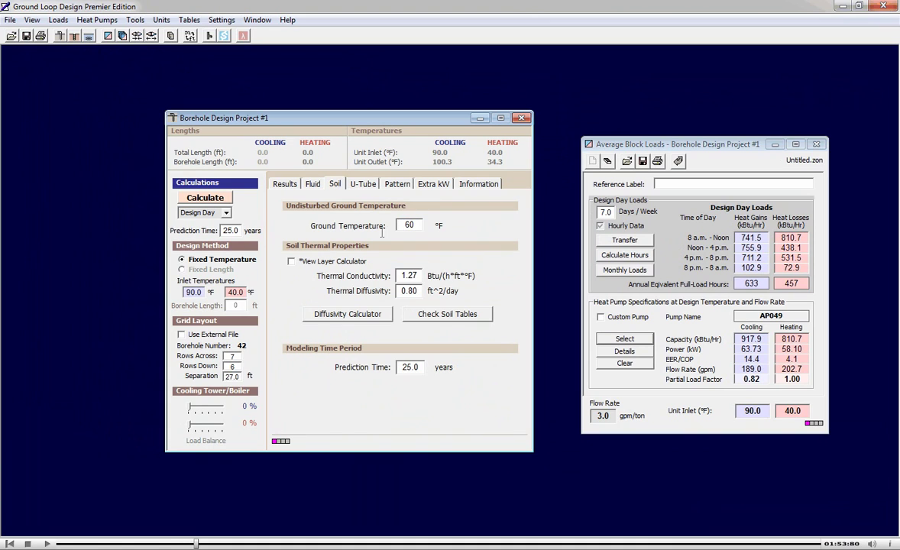
pyautogui.click(292, 262)
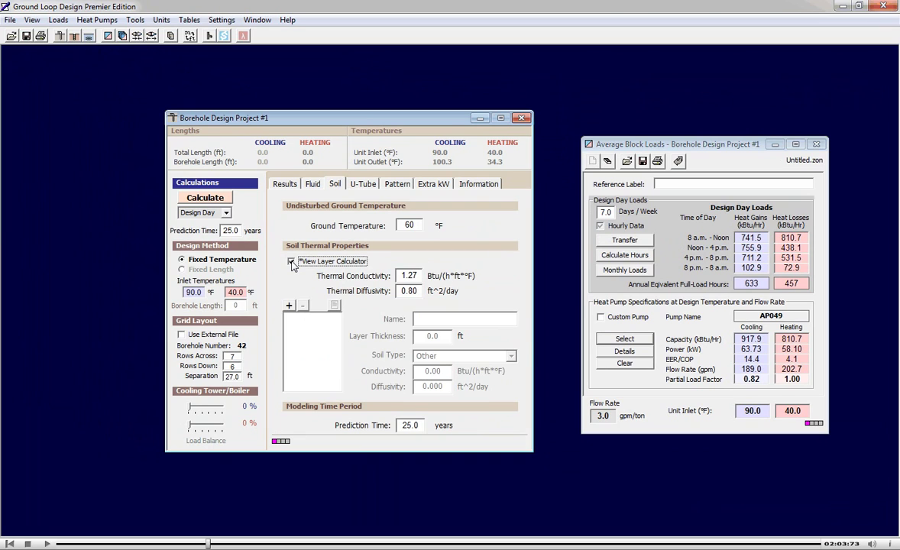
pyautogui.click(292, 262)
pyautogui.press('Tab')
pyautogui.write('1')
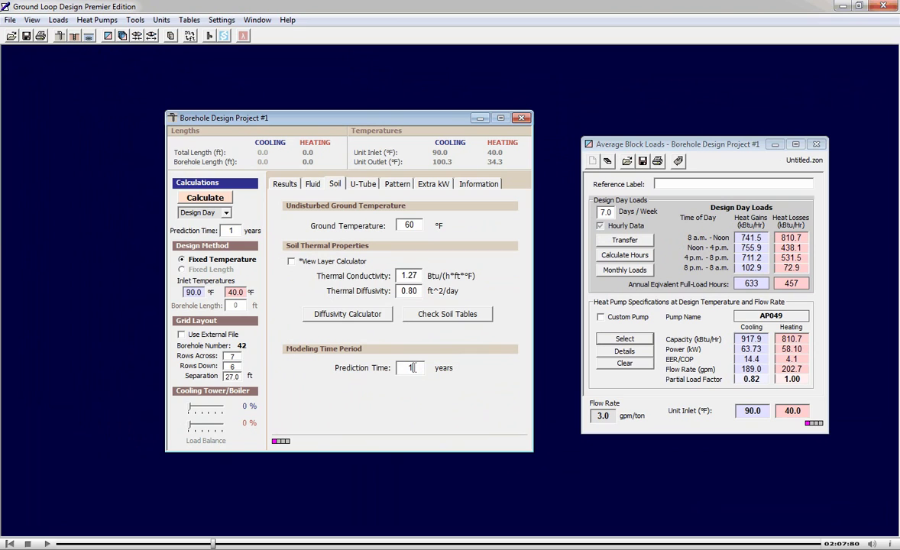
pyautogui.write('0')
# Use 1 in. (25 mm) U-tube pipe with 0.88 grout conductivity
pyautogui.click(359, 186)
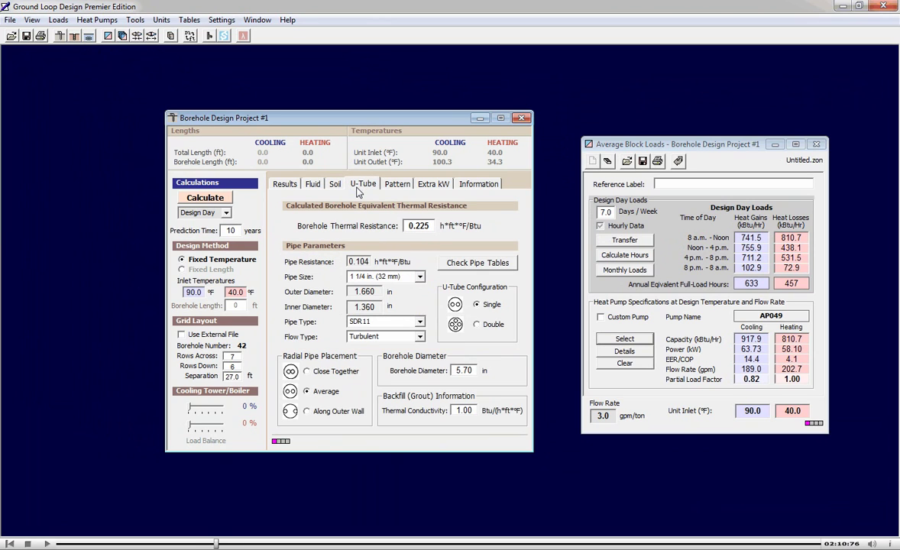
pyautogui.click(420, 278)
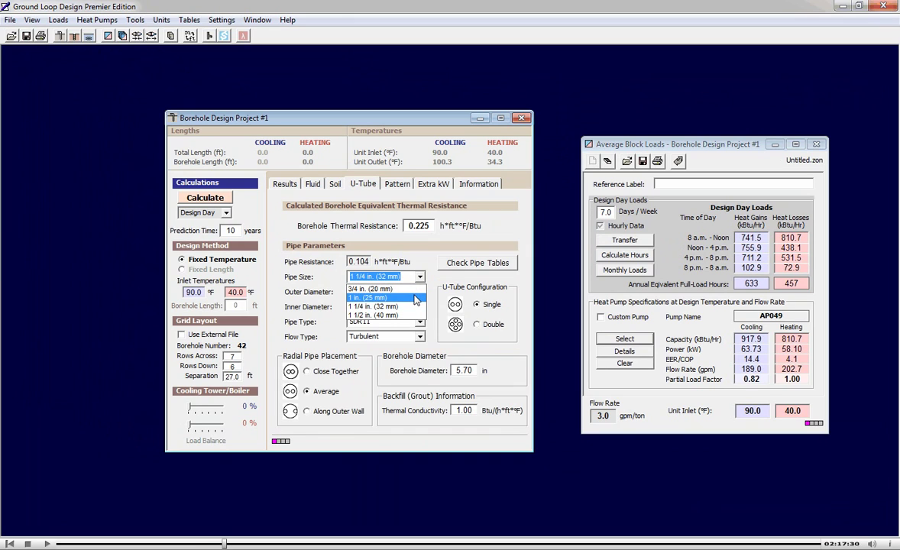
pyautogui.click(415, 298)
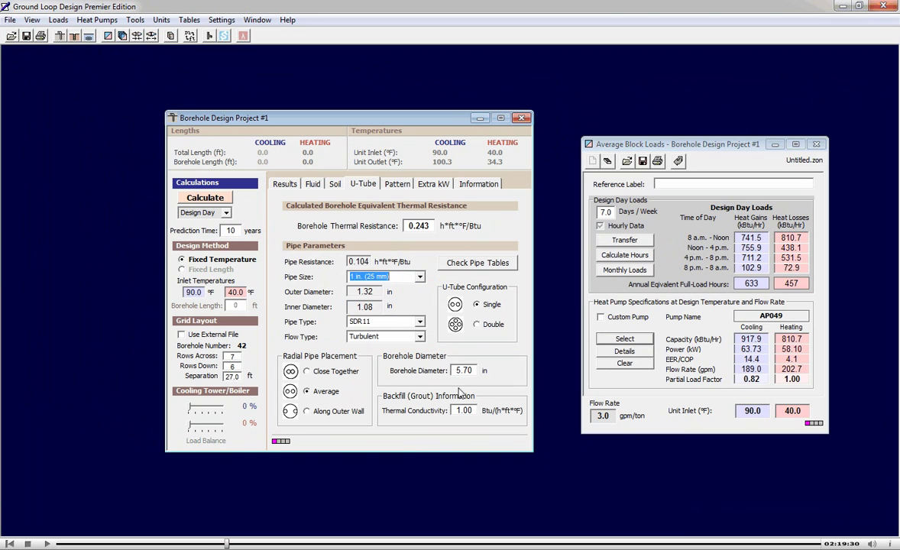
pyautogui.write('0.88')
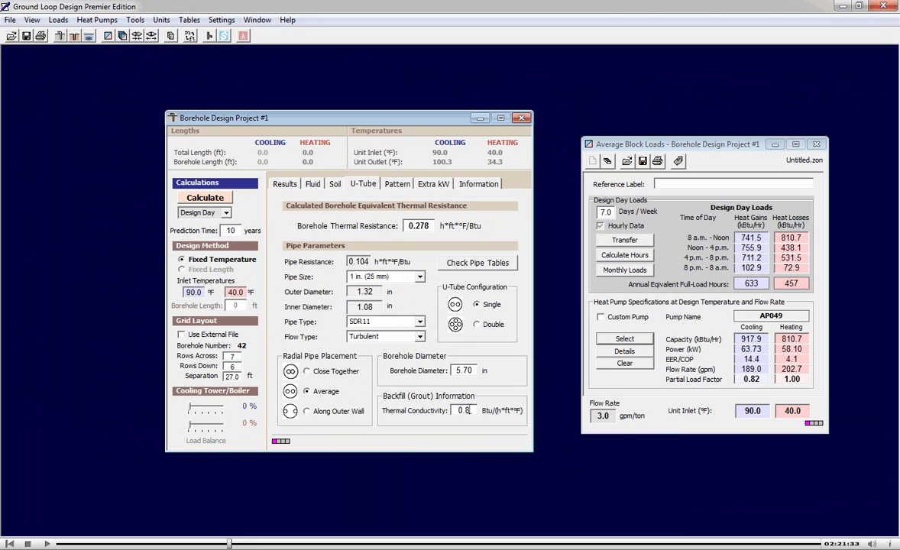
# Set the borehole pattern to 10 rows across, 20 ft separation and 1 bore per circuit
pyautogui.click(397, 186)
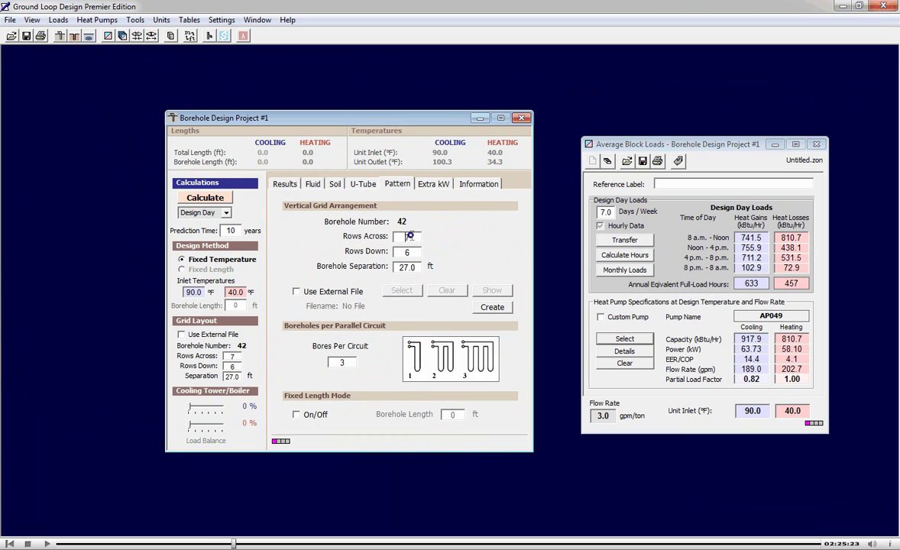
pyautogui.doubleClick(396, 238)
pyautogui.write('10')
pyautogui.doubleClick(407, 266)
pyautogui.write('20')
pyautogui.doubleClick(341, 362)
pyautogui.write('1')
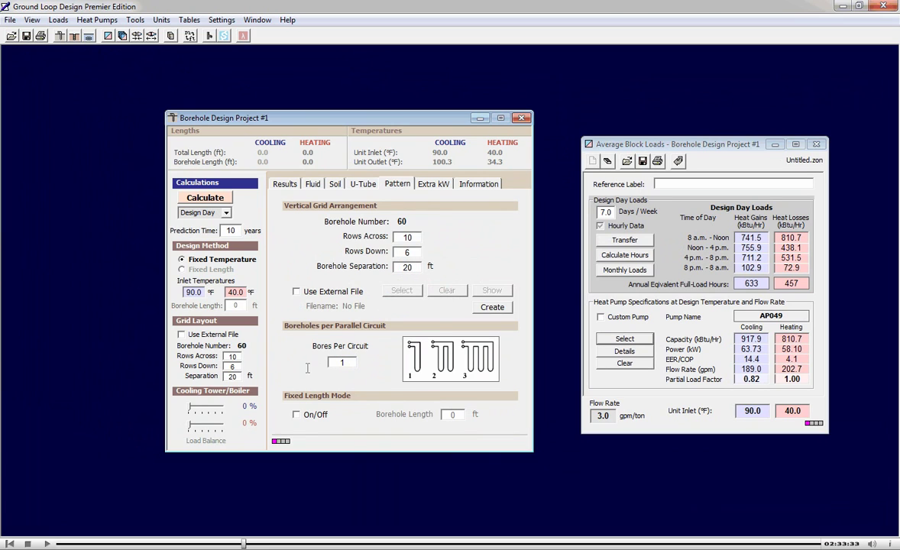
# Size the field for the design day (about 269 ft bores), then run a 10-year monthly simulation
pyautogui.click(284, 182)
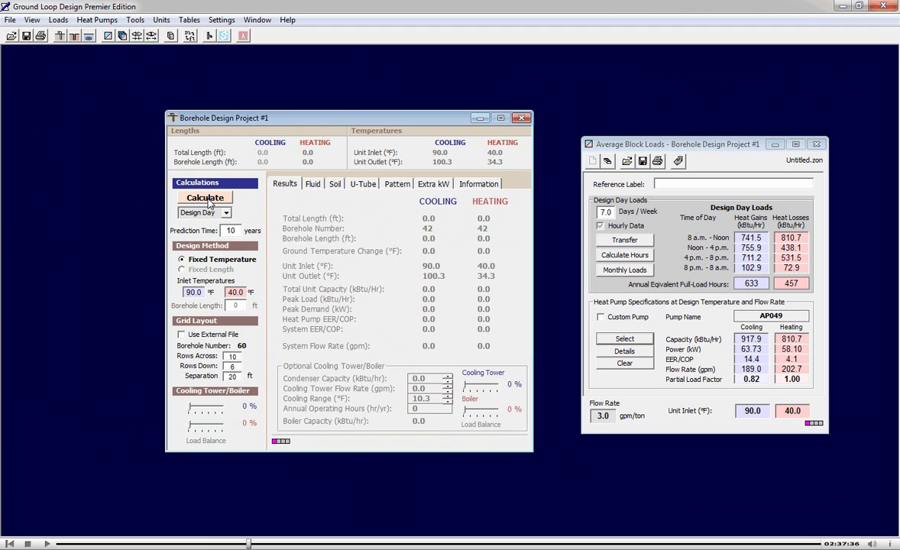
pyautogui.click(206, 198)
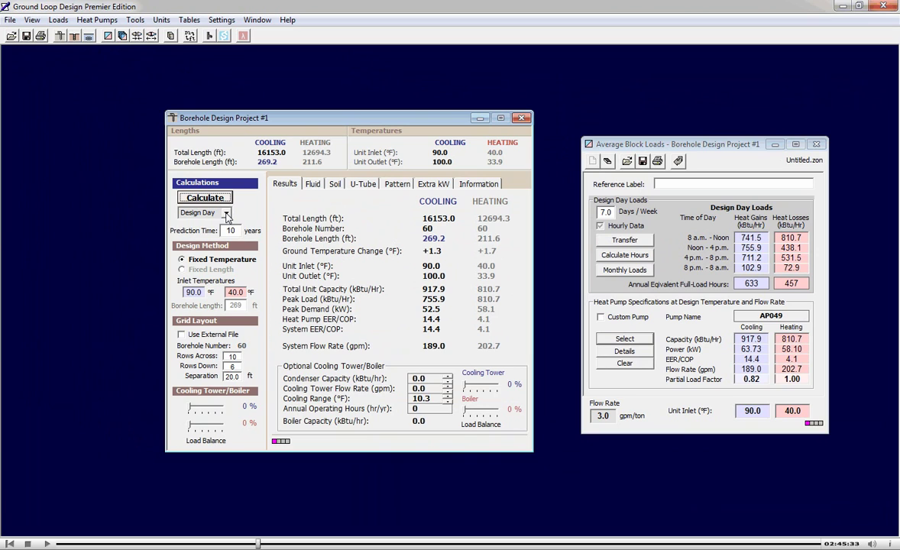
pyautogui.click(226, 213)
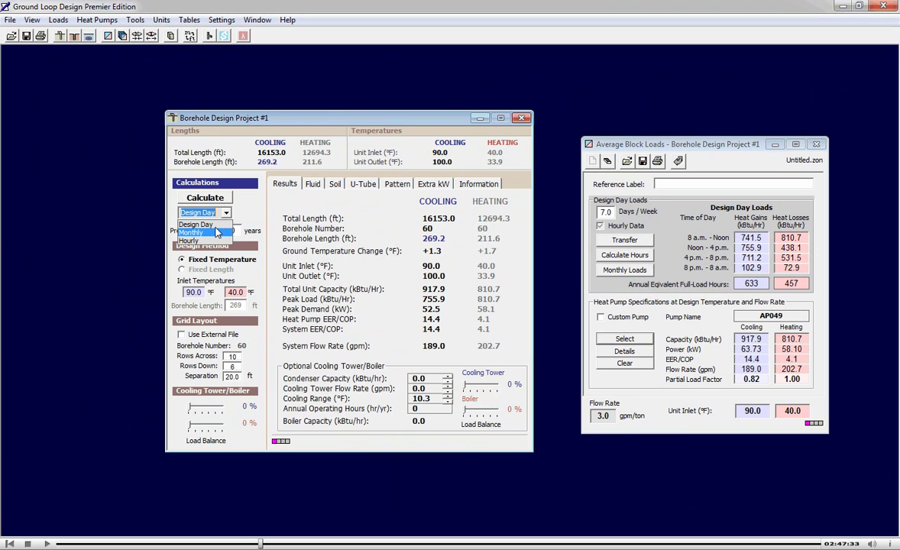
pyautogui.click(217, 233)
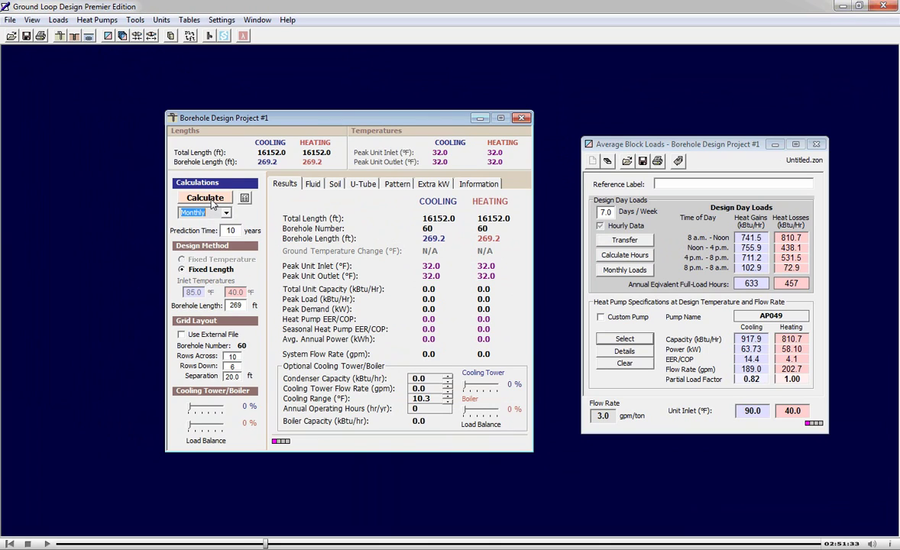
pyautogui.click(213, 200)
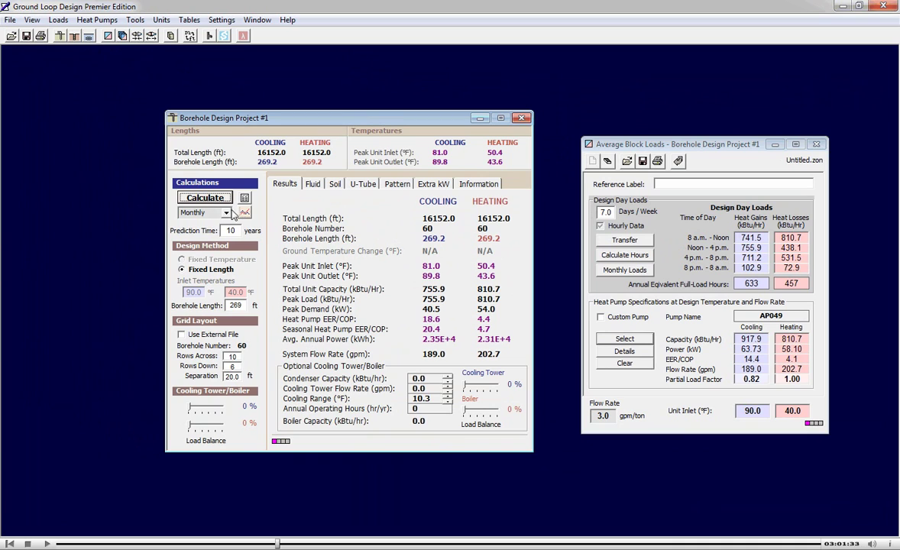
# Rerun the monthly simulation over 25 years and inspect the 300-month average EWT graph
pyautogui.click(245, 215)
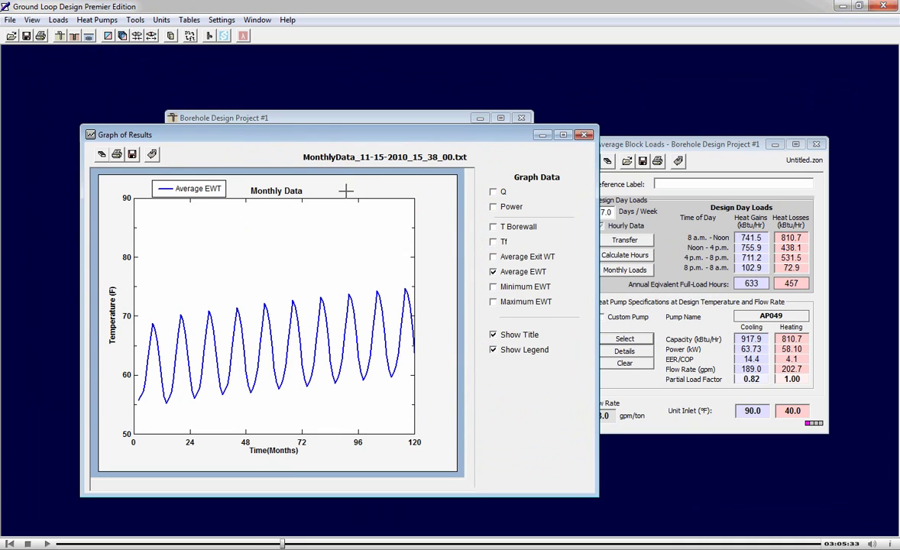
pyautogui.click(583, 136)
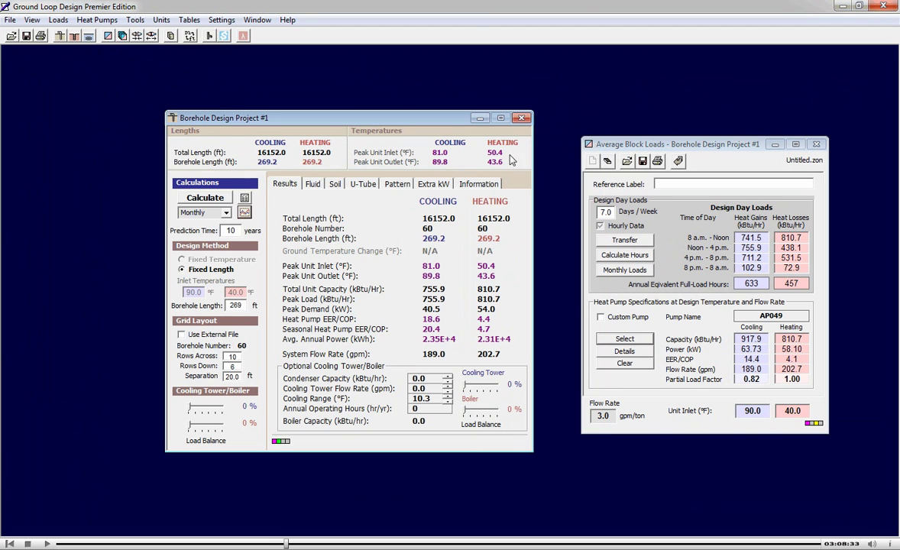
pyautogui.doubleClick(236, 230)
pyautogui.write('25')
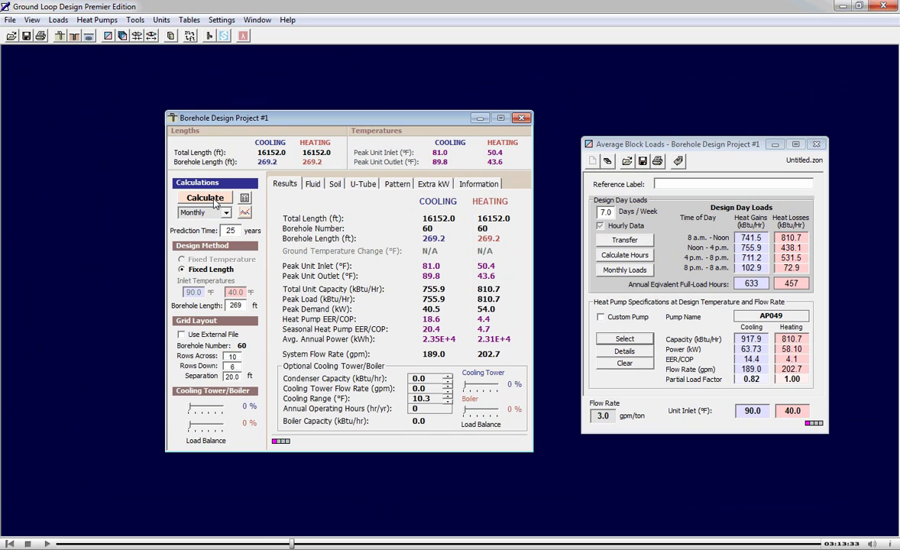
pyautogui.click(215, 201)
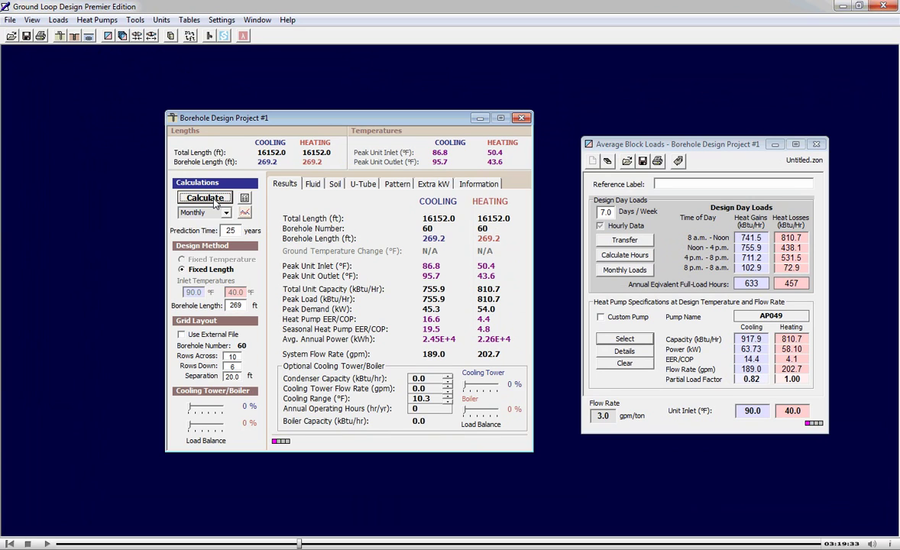
pyautogui.click(245, 213)
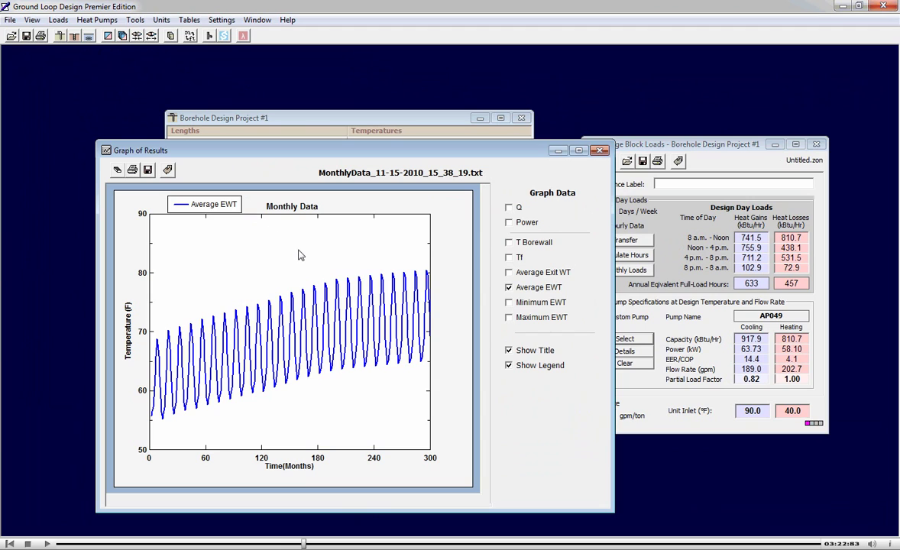
pyautogui.moveTo(301, 255); pyautogui.dragTo(361, 424)
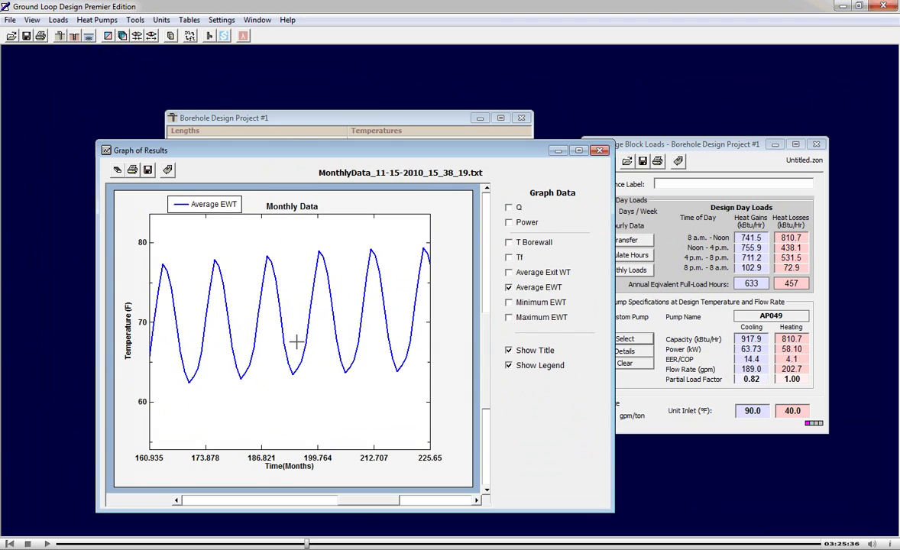
pyautogui.moveTo(297, 343); pyautogui.dragTo(270, 315)
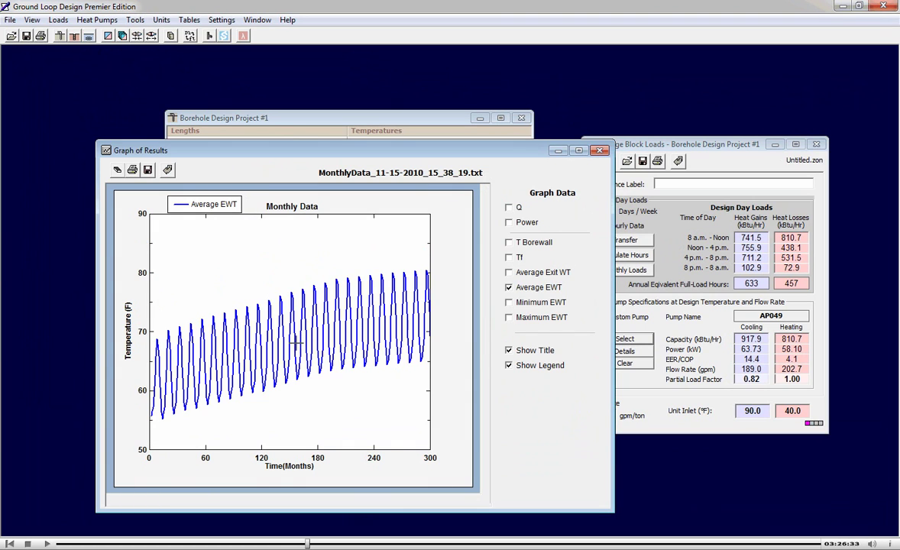
# Switch the calculation method to Hourly with a 1-year prediction time
pyautogui.click(601, 152)
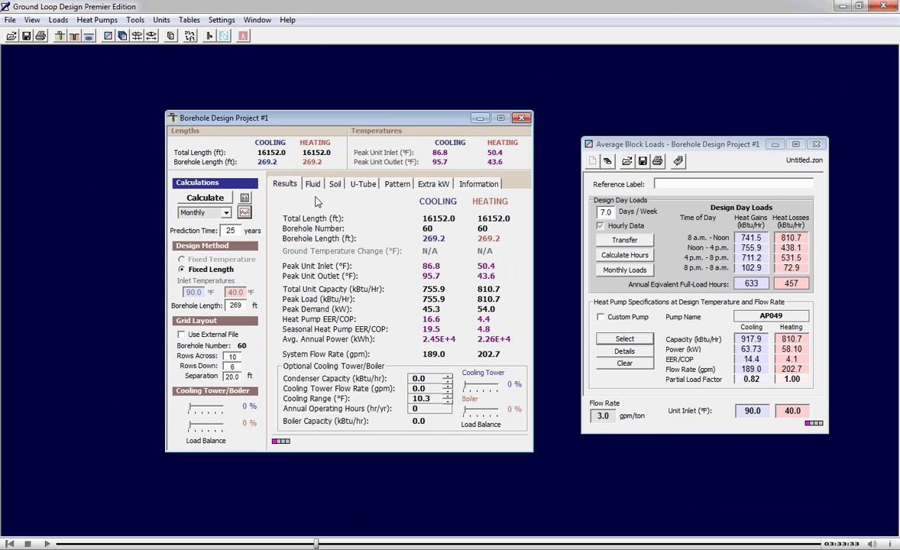
pyautogui.click(210, 212)
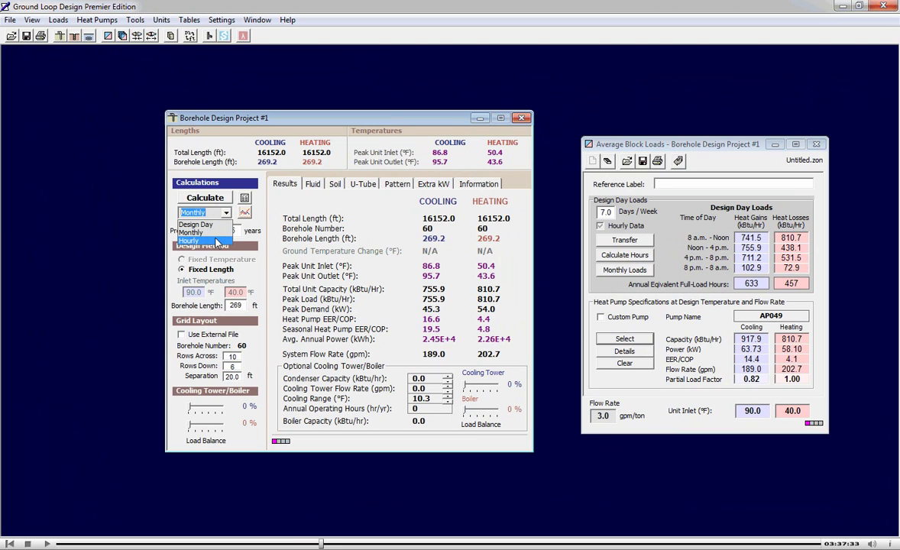
pyautogui.click(218, 242)
pyautogui.doubleClick(223, 230)
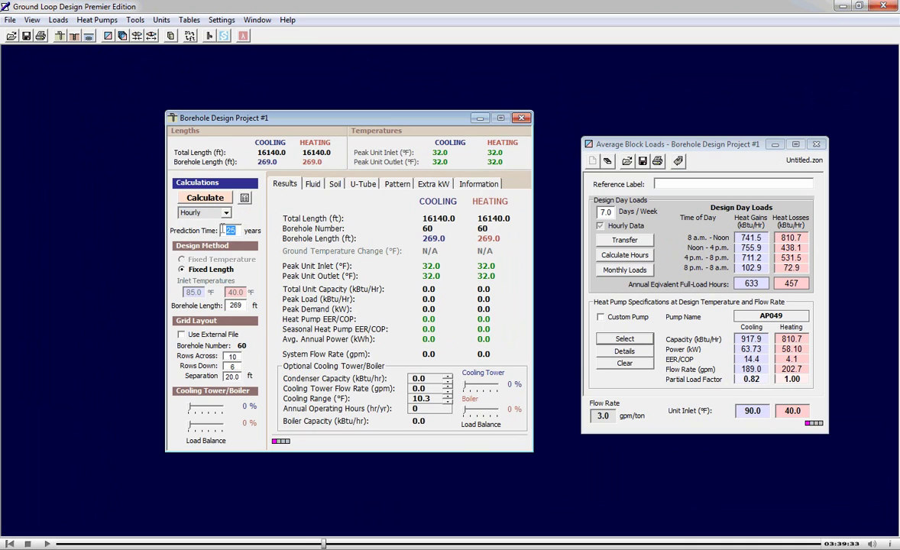
pyautogui.write('1')
# Start the hourly simulation, confirm it, then cancel it before it finishes
pyautogui.click(219, 199)
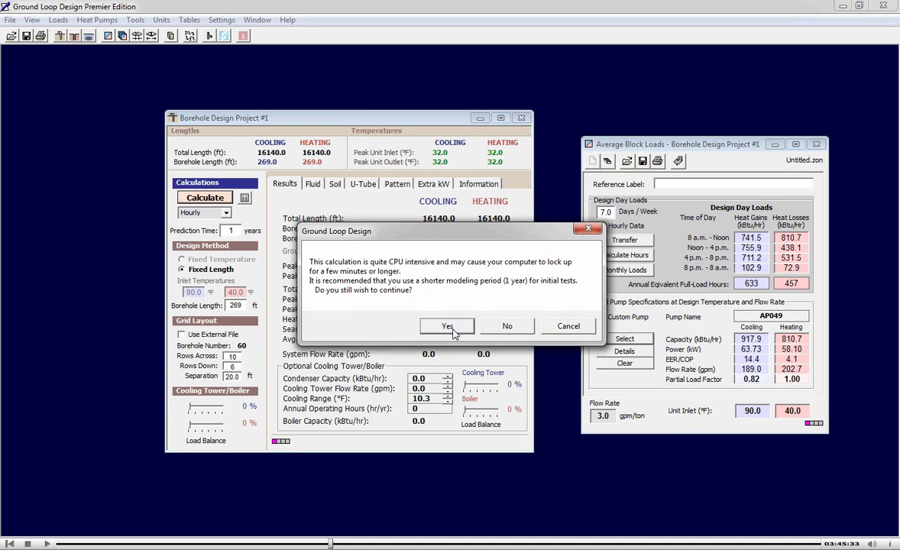
pyautogui.click(449, 327)
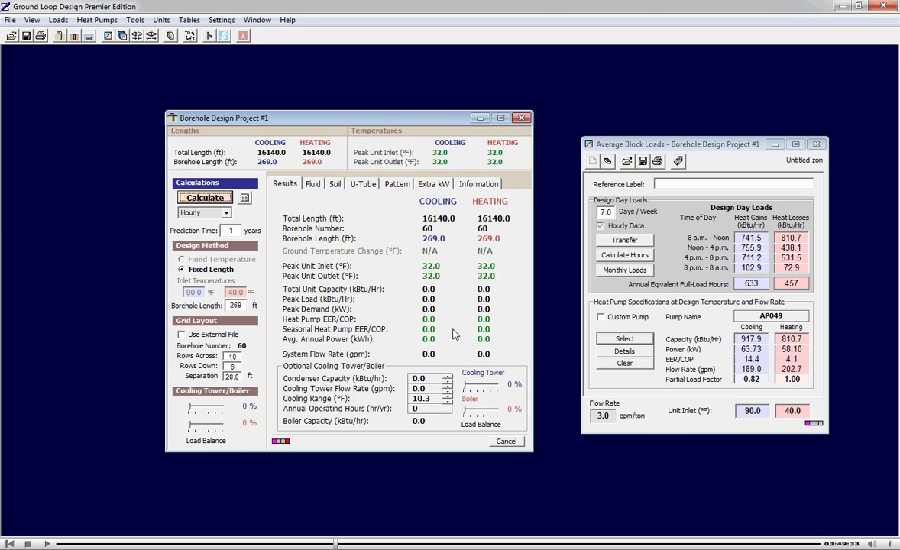
pyautogui.click(505, 441)
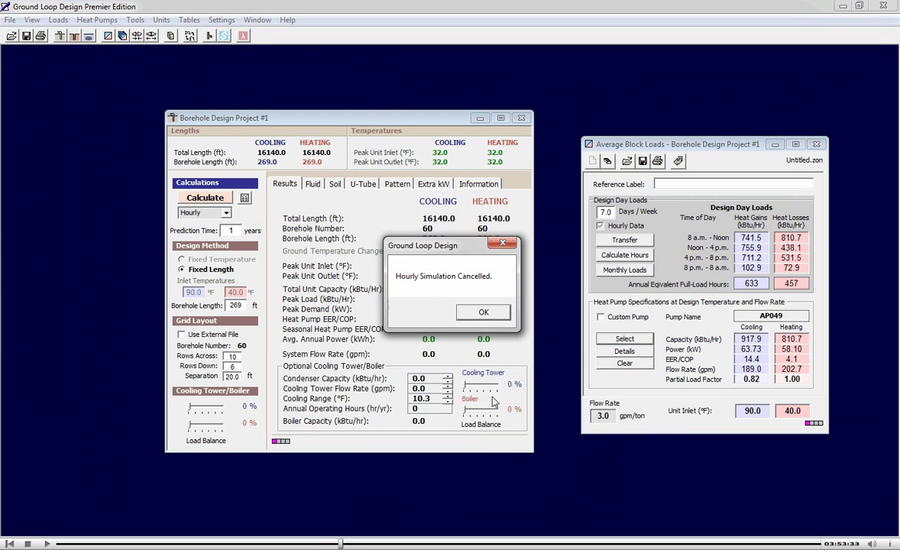
pyautogui.click(480, 314)
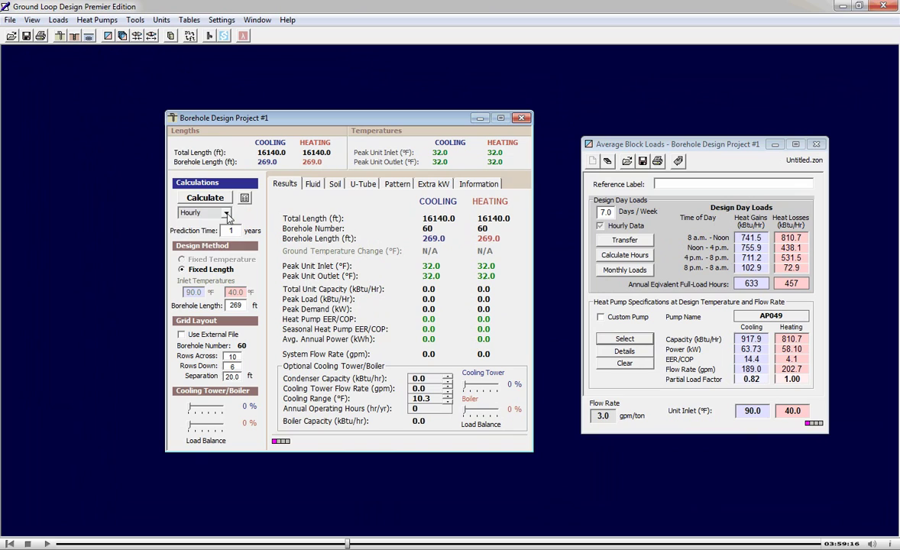
# Switch back to Monthly and run a 15-year simulation
pyautogui.click(226, 214)
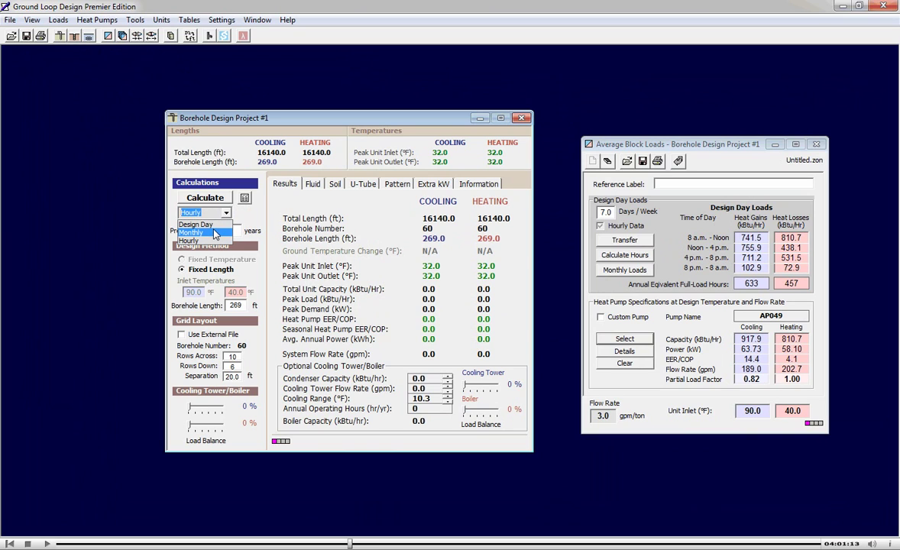
pyautogui.click(215, 233)
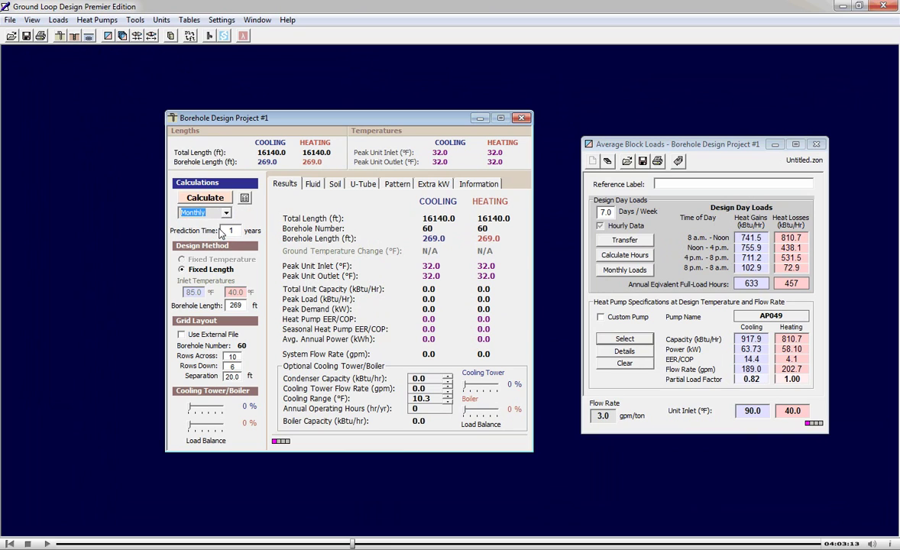
pyautogui.doubleClick(232, 230)
pyautogui.write('1')
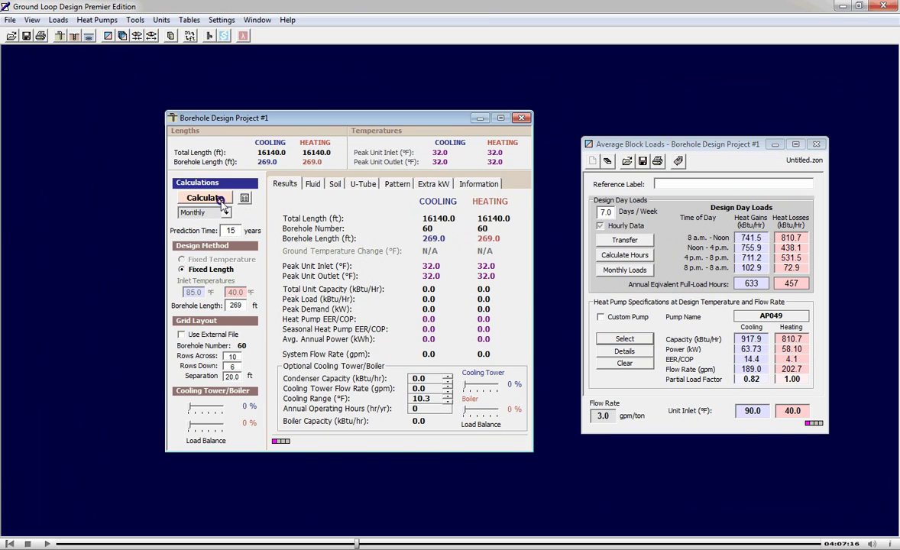
pyautogui.click(207, 197)
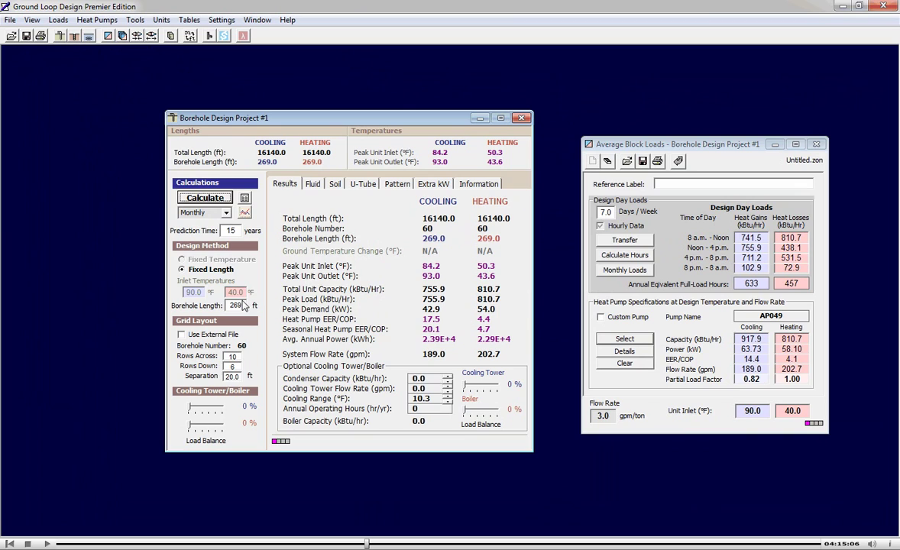
# Shorten the boreholes to 240 ft (14,400 ft total) and recalculate
pyautogui.doubleClick(237, 305)
pyautogui.write('240')
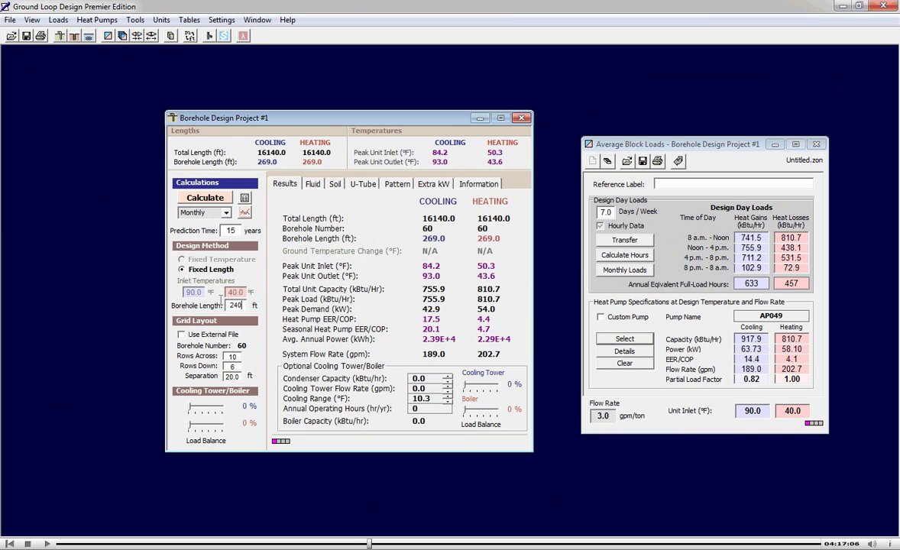
pyautogui.click(205, 198)
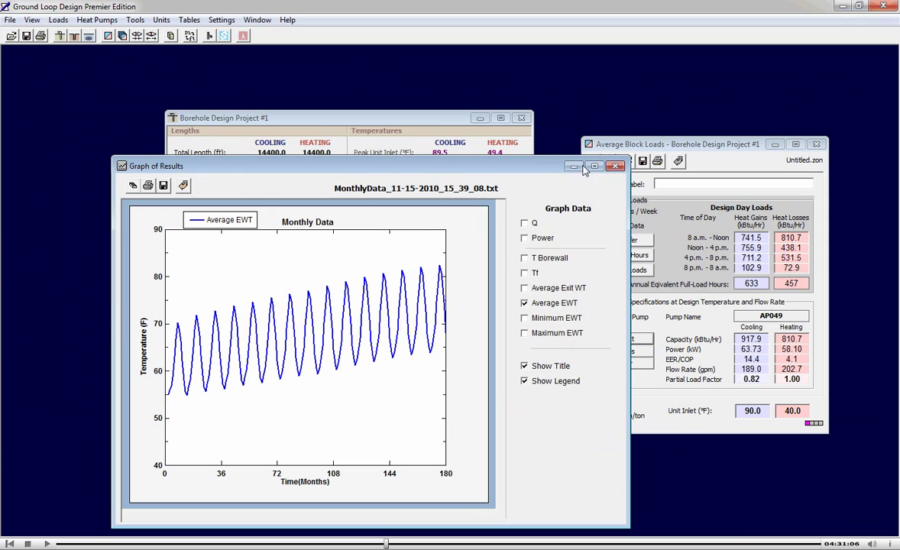
# Rerun the 240 ft design over 25 years (91.7 °F peak cooling inlet), review its graph, and open the Piping Module
pyautogui.click(615, 167)
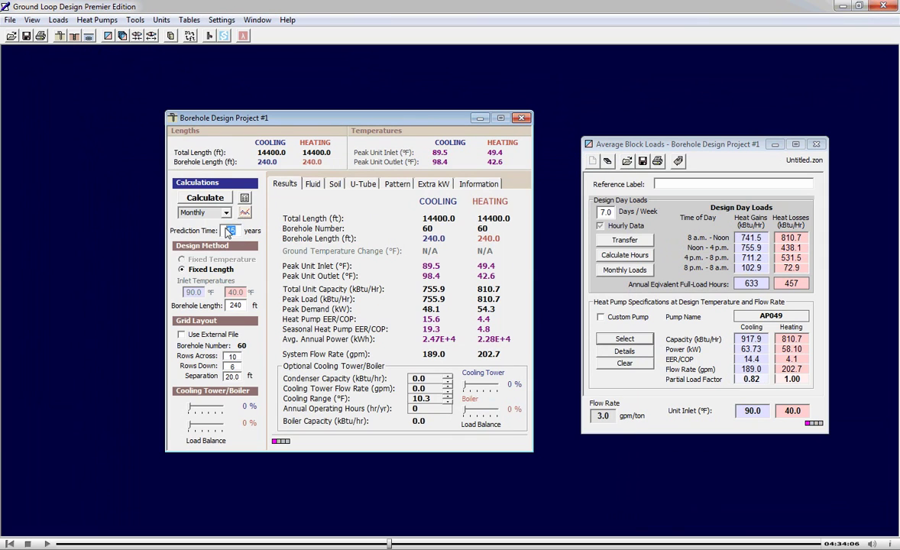
pyautogui.write('25')
pyautogui.click(205, 198)
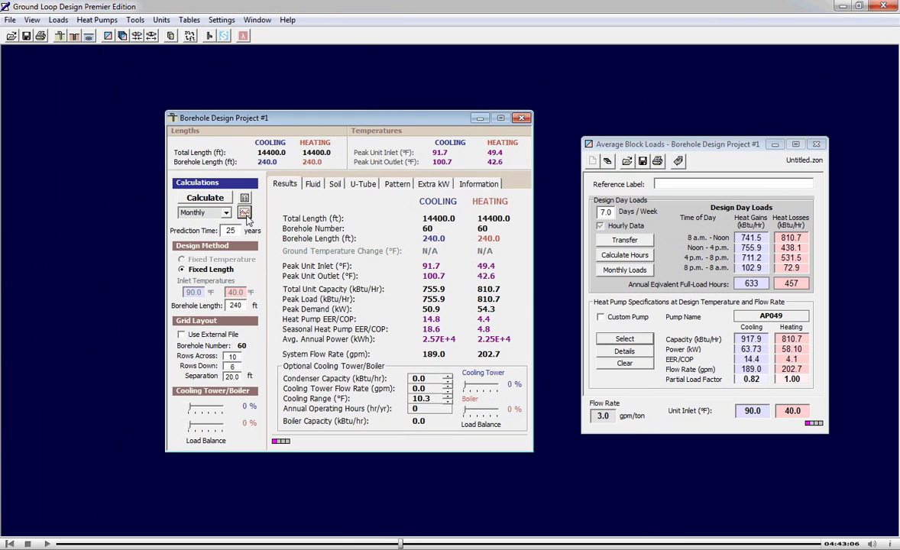
pyautogui.click(245, 213)
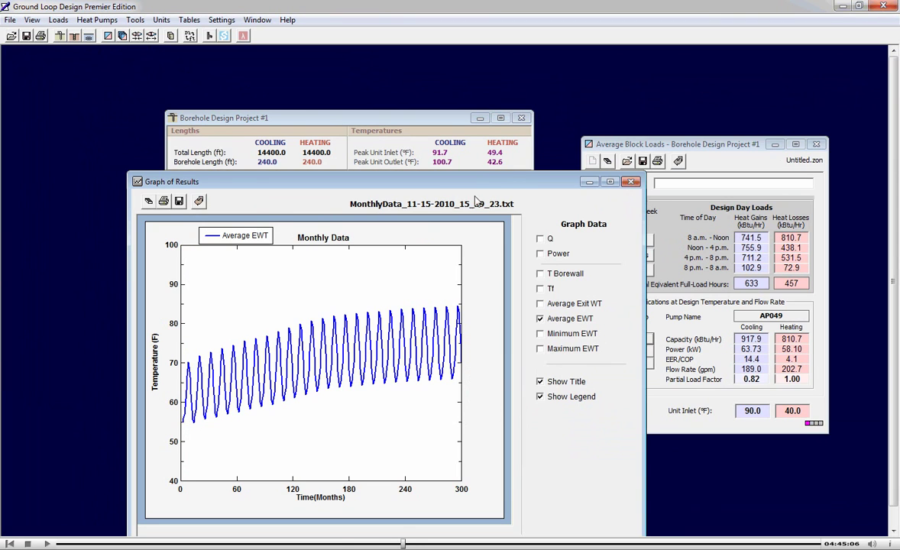
pyautogui.click(630, 182)
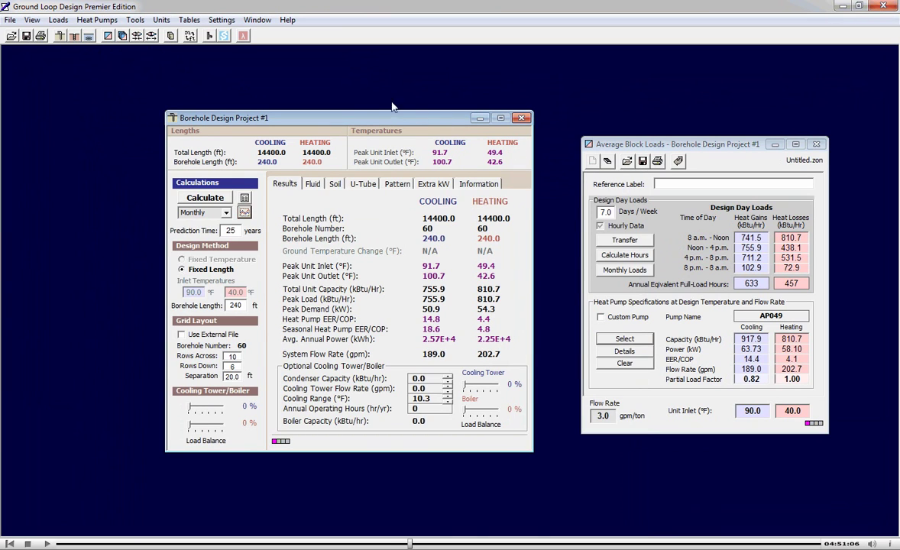
pyautogui.click(211, 38)
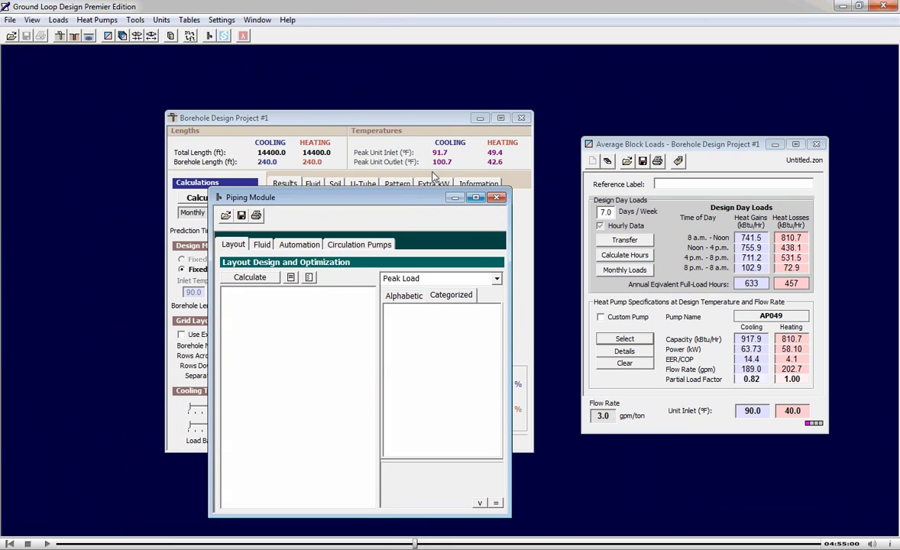
# Add a GHX module with 10 circuits of 240 ft and a 125 ft supply-return runout
pyautogui.click(475, 199)
pyautogui.rightClick(147, 155)
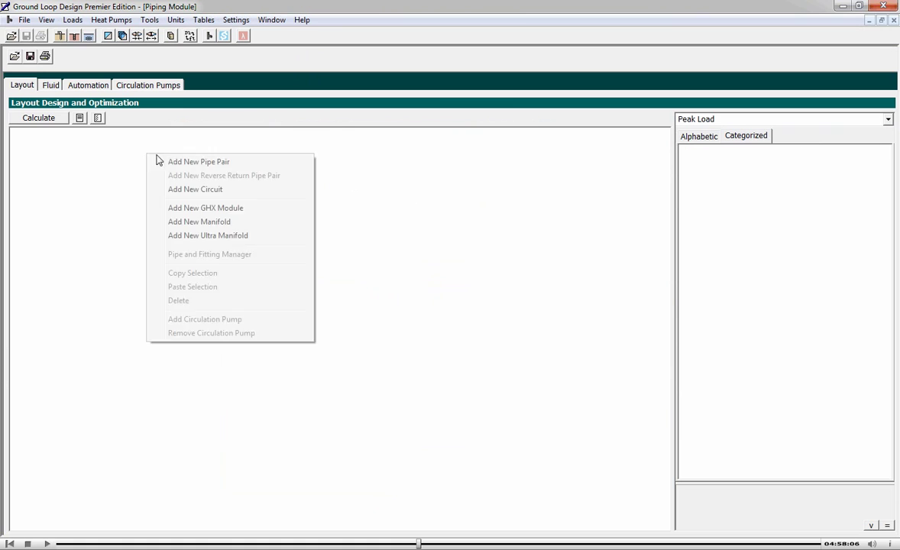
pyautogui.click(216, 209)
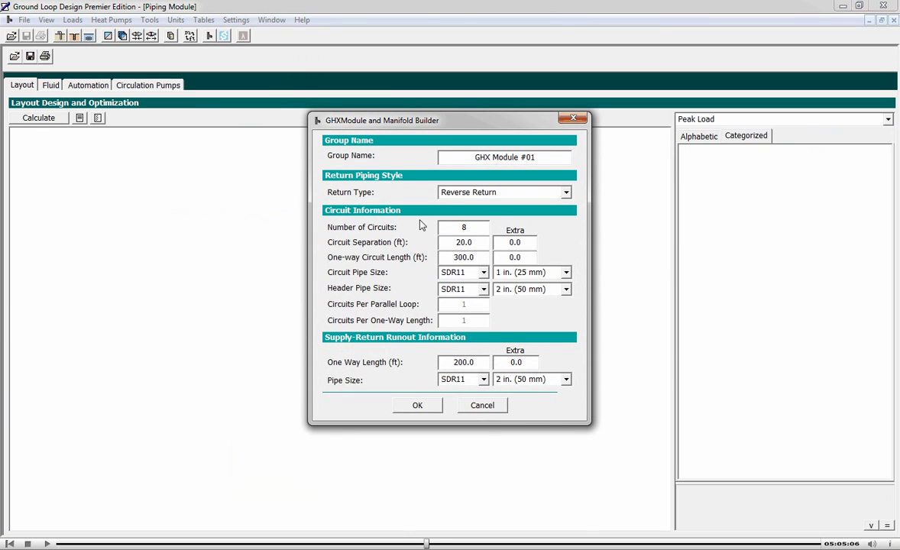
pyautogui.doubleClick(436, 227)
pyautogui.press('Tab')
pyautogui.press('Tab')
pyautogui.write('240')
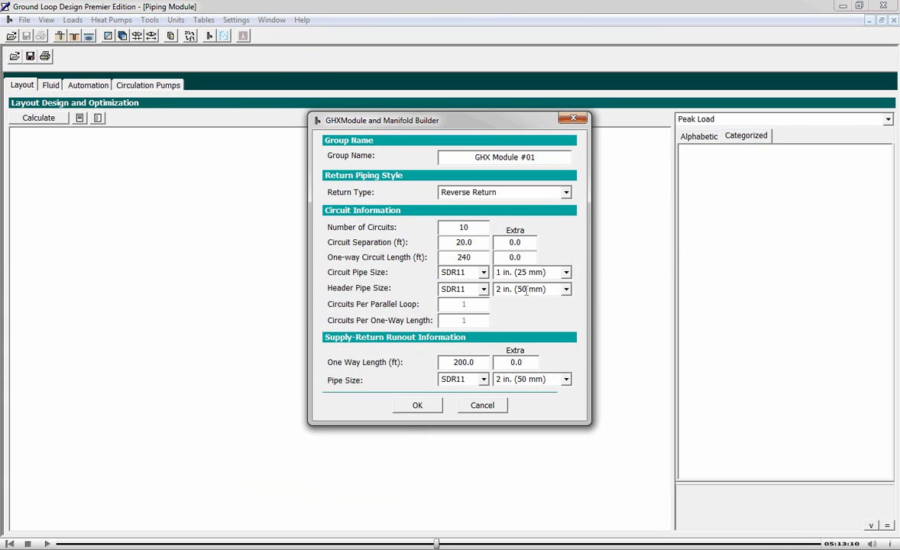
pyautogui.doubleClick(449, 362)
pyautogui.write('125')
pyautogui.click(418, 405)
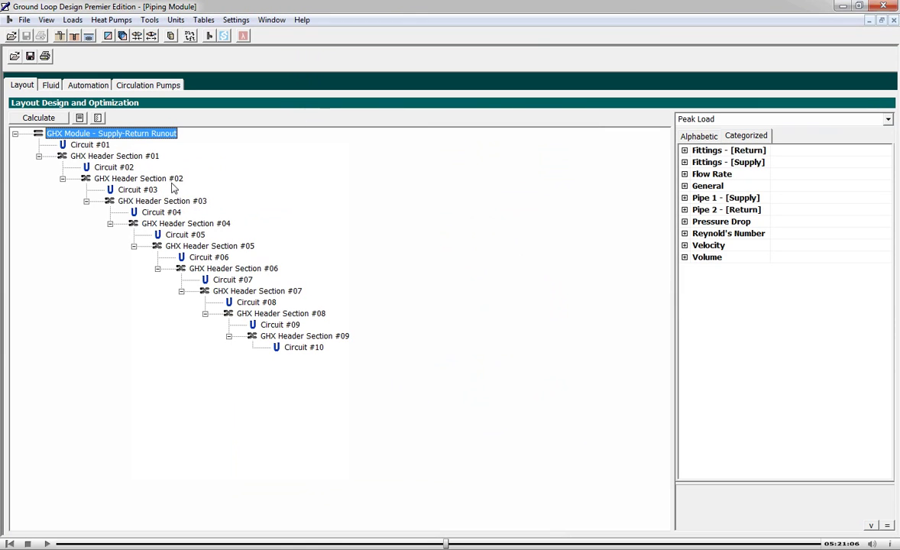
# Display Pipe Pair, Circuit, Pipe 1, Pipe 2, Size, Type and Length in the layout tree
pyautogui.click(97, 118)
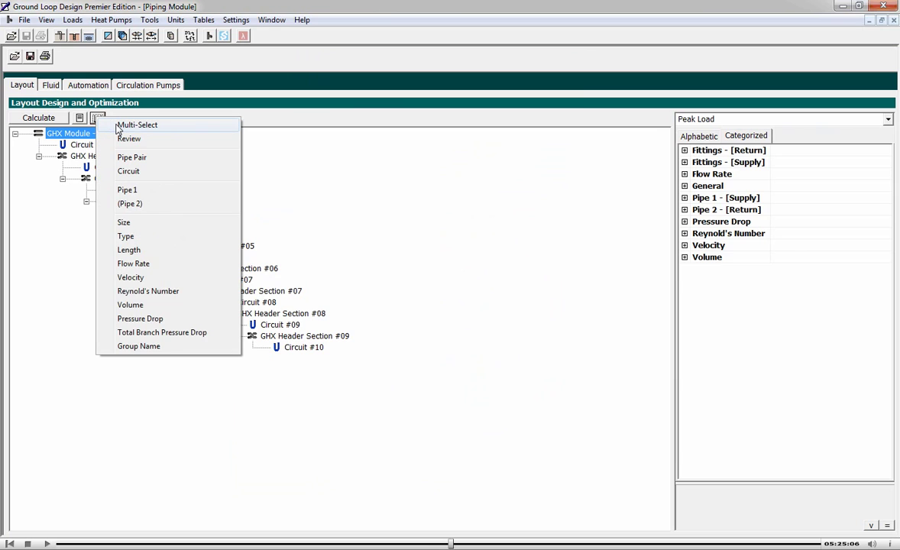
pyautogui.click(118, 125)
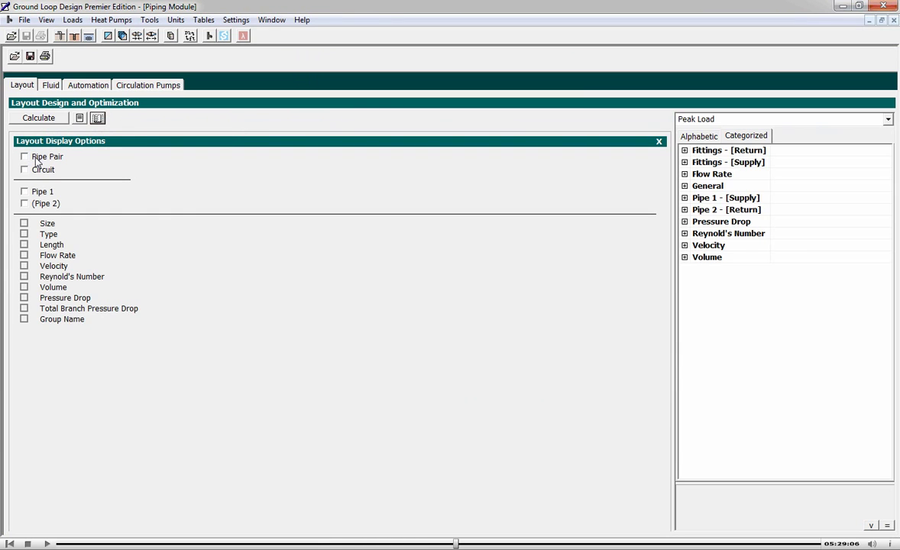
pyautogui.click(35, 158)
pyautogui.click(27, 172)
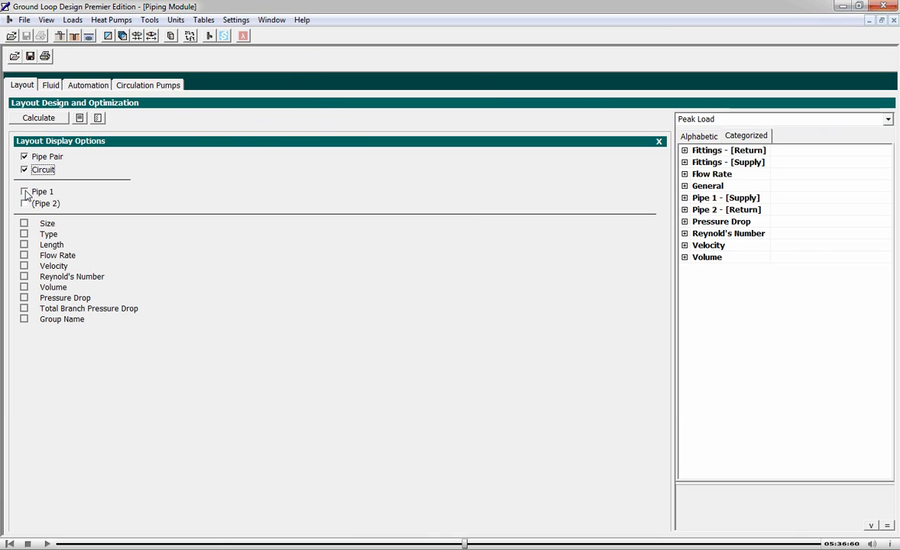
pyautogui.click(25, 192)
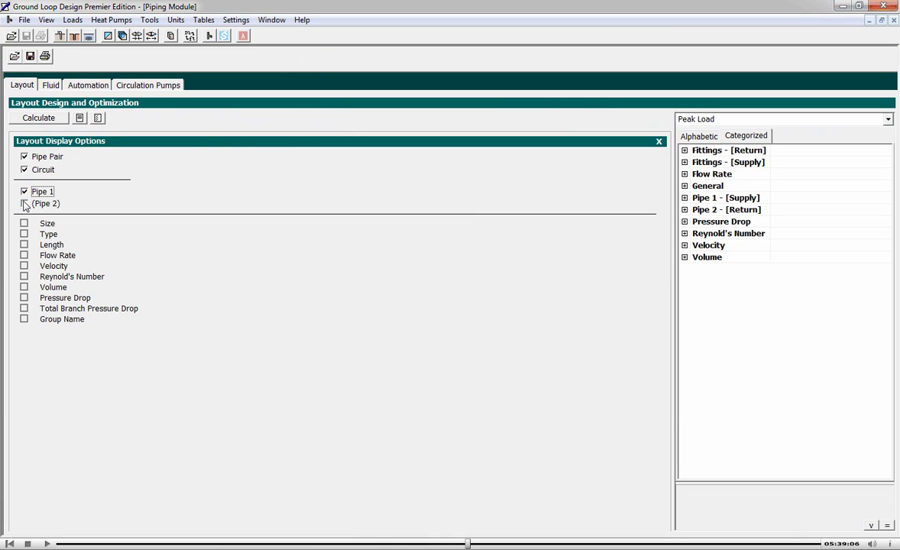
pyautogui.click(24, 204)
pyautogui.click(24, 223)
pyautogui.click(23, 235)
pyautogui.click(23, 244)
pyautogui.click(97, 117)
pyautogui.click(48, 198)
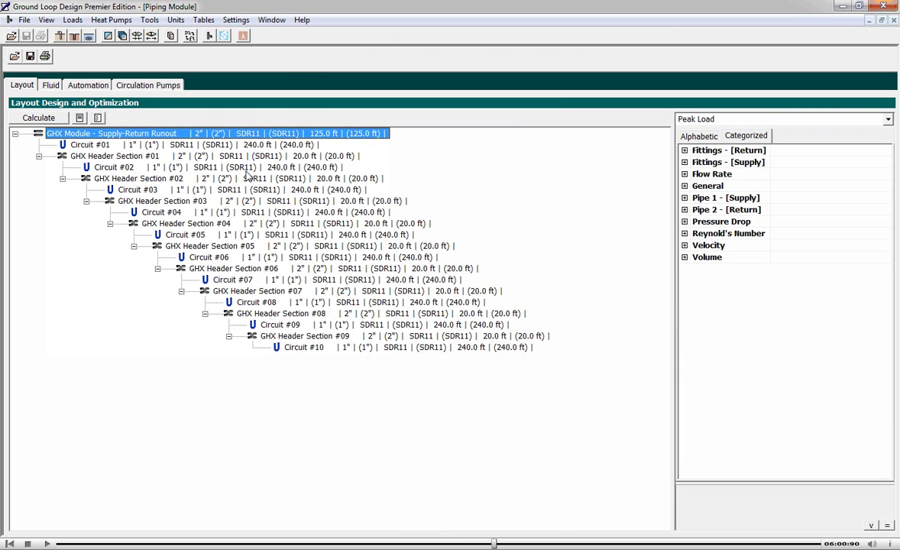
# Replace Type and Length with Flow Rate, Velocity and Total Branch Pressure Drop in the display
pyautogui.click(98, 118)
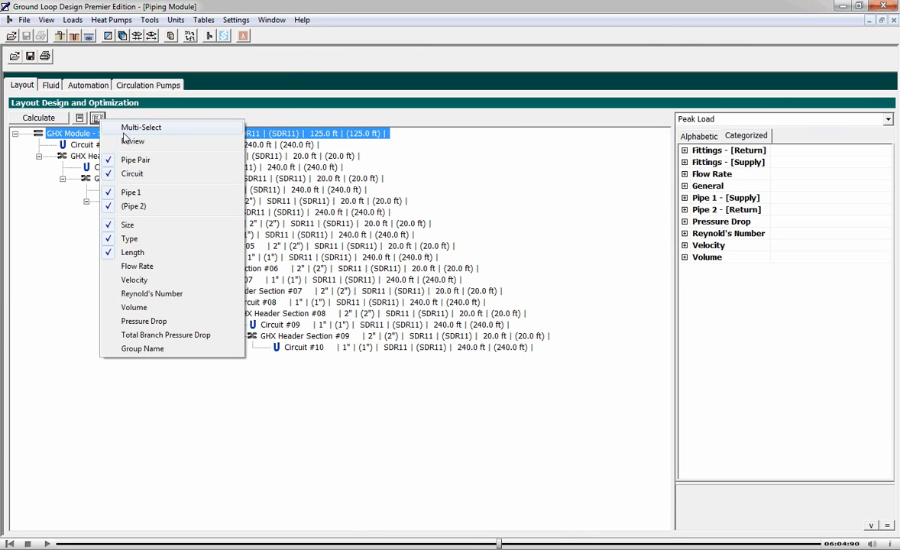
pyautogui.click(126, 140)
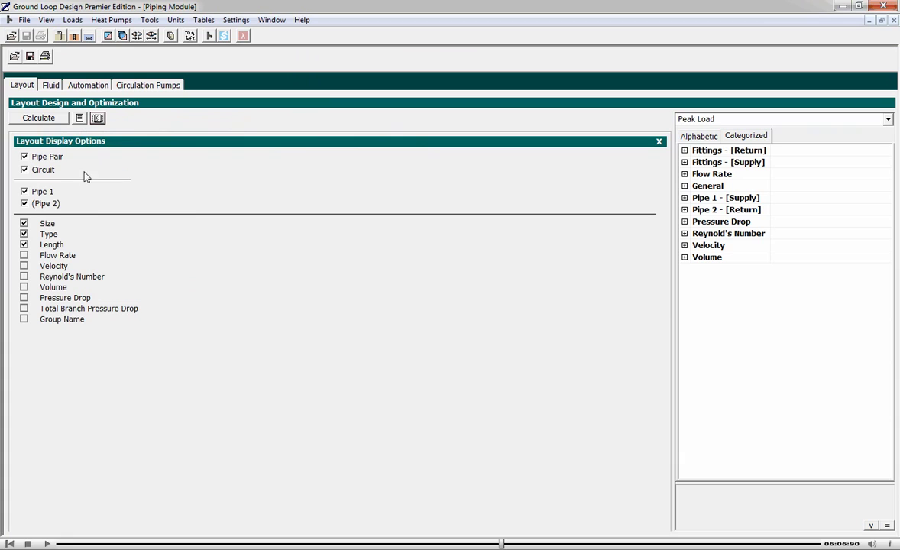
pyautogui.click(24, 234)
pyautogui.click(24, 244)
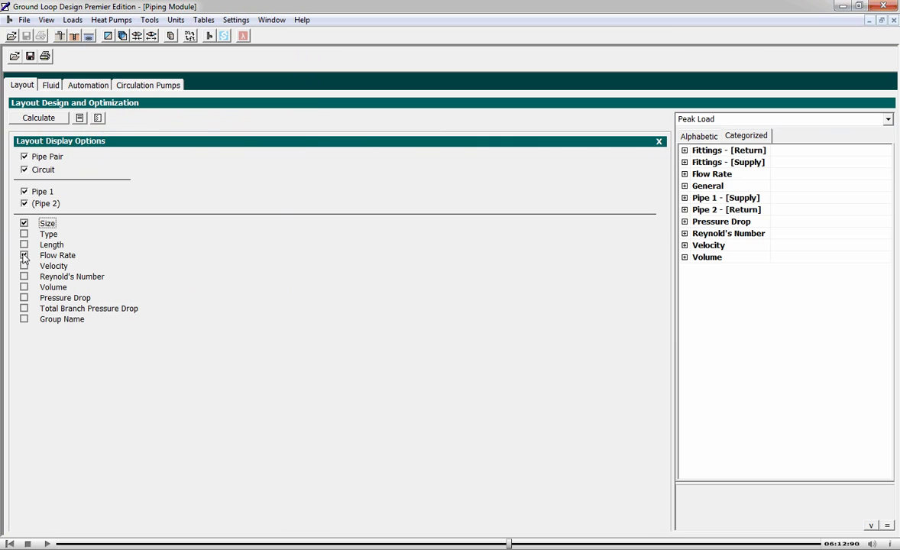
pyautogui.click(24, 266)
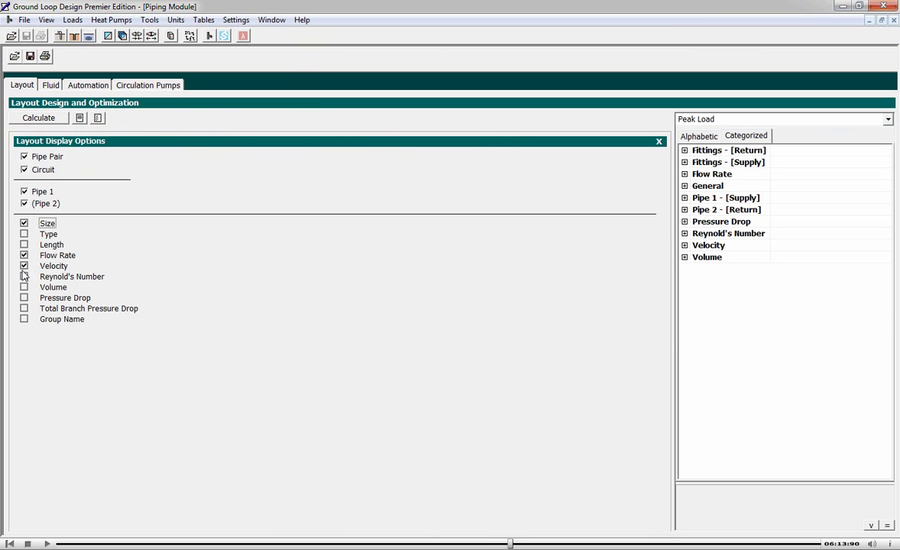
pyautogui.click(24, 309)
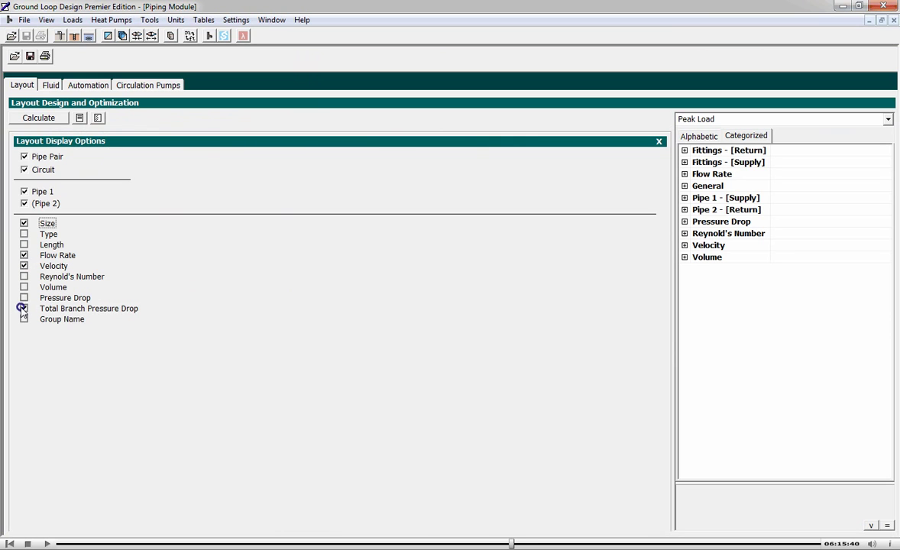
pyautogui.click(97, 118)
# Show the results table, set conditions to Purge, and choose Auto-Adjust Purging Flow Rate
pyautogui.click(80, 118)
pyautogui.doubleClick(113, 133)
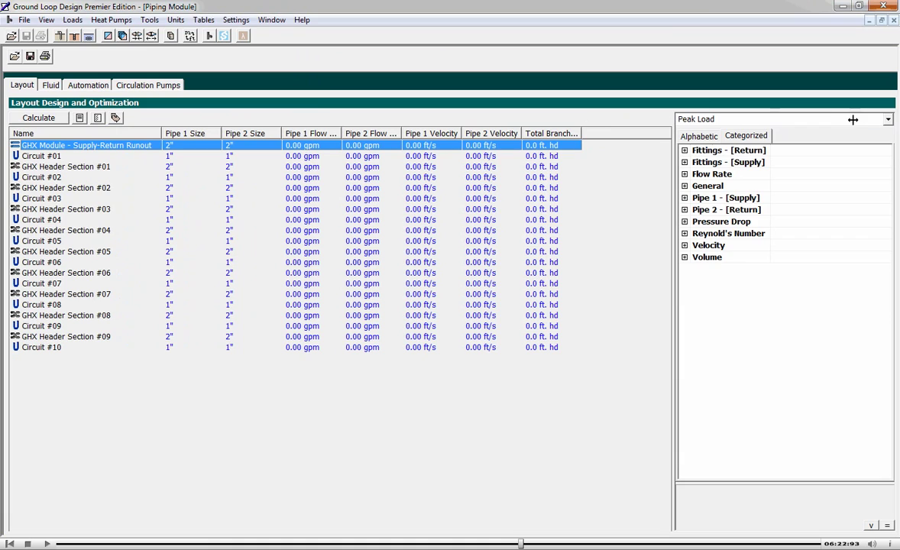
pyautogui.click(888, 120)
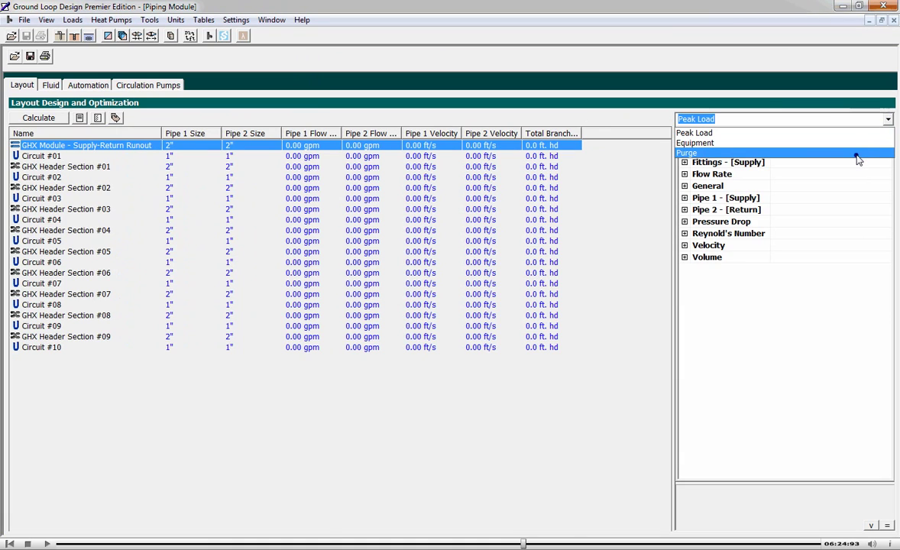
pyautogui.click(858, 155)
pyautogui.click(80, 118)
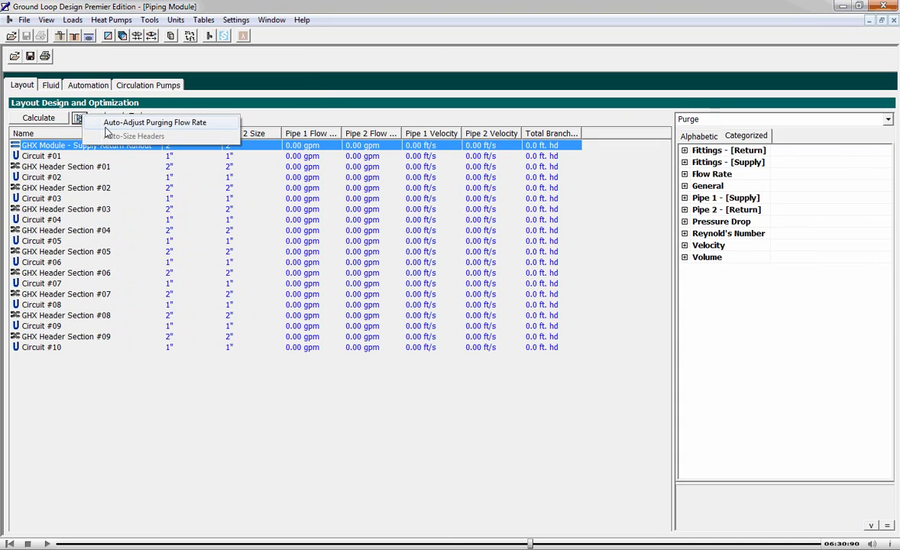
pyautogui.click(106, 127)
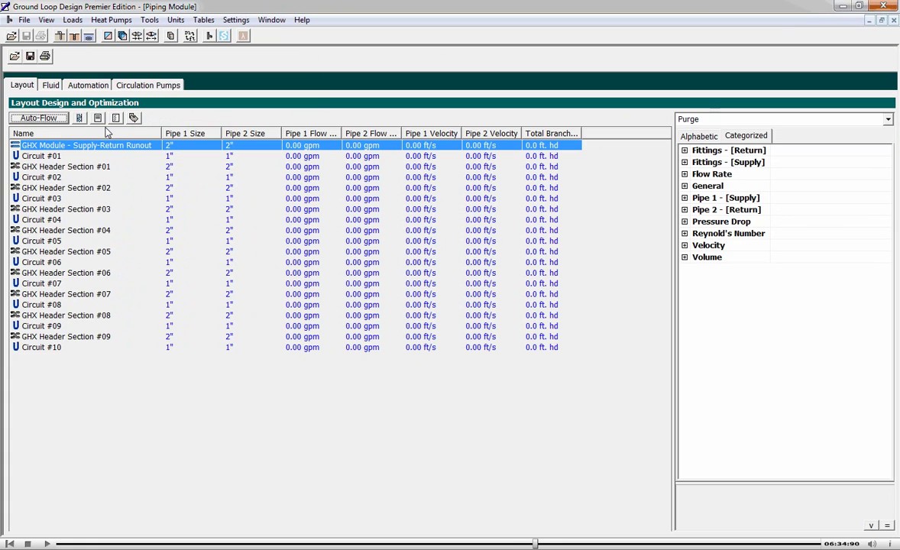
# Run Auto-Flow and review purge results for Circuits #01 through #10 (5.67–6.54 gpm each)
pyautogui.click(42, 119)
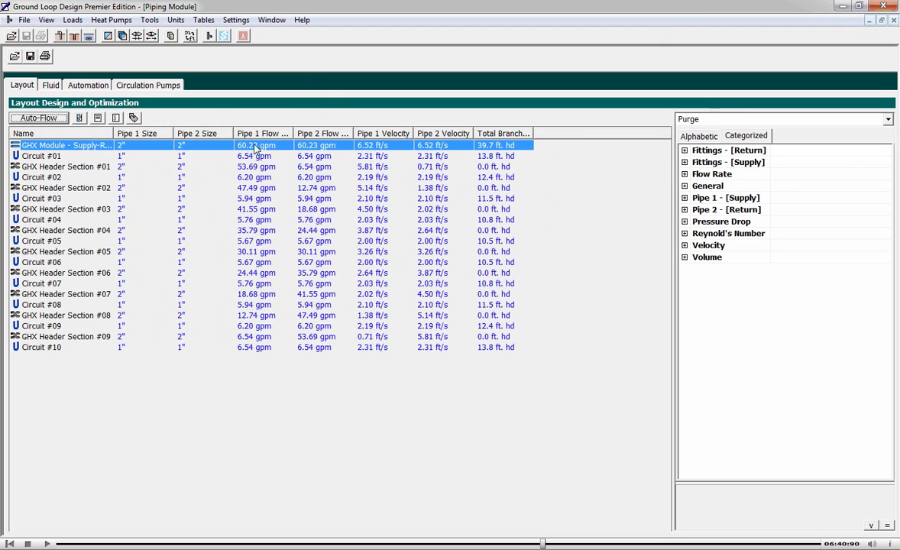
pyautogui.click(354, 157)
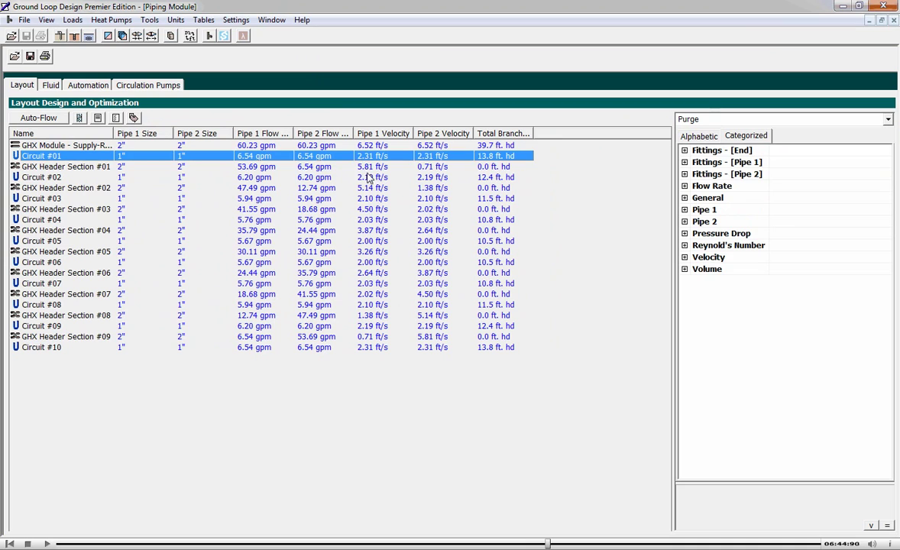
pyautogui.click(369, 177)
pyautogui.click(371, 198)
pyautogui.click(370, 219)
pyautogui.click(370, 240)
pyautogui.click(372, 262)
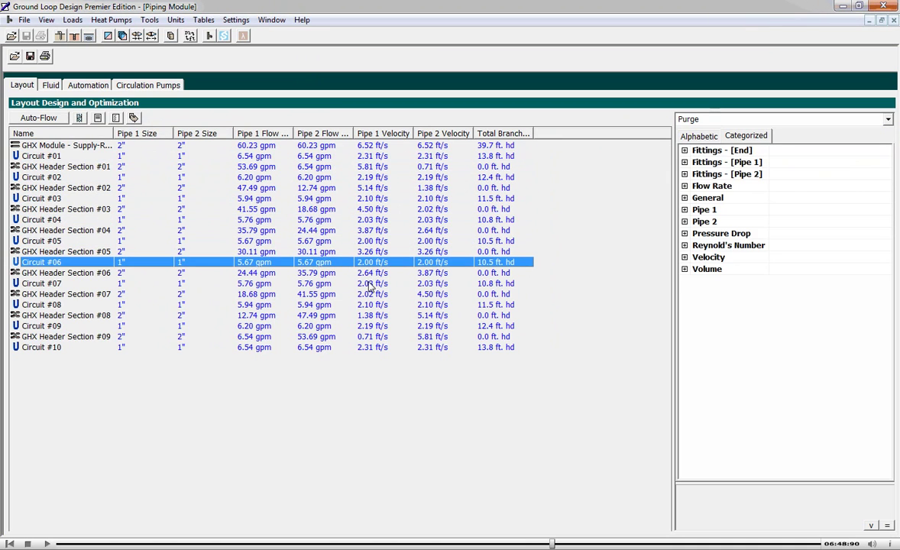
pyautogui.click(371, 284)
pyautogui.click(372, 304)
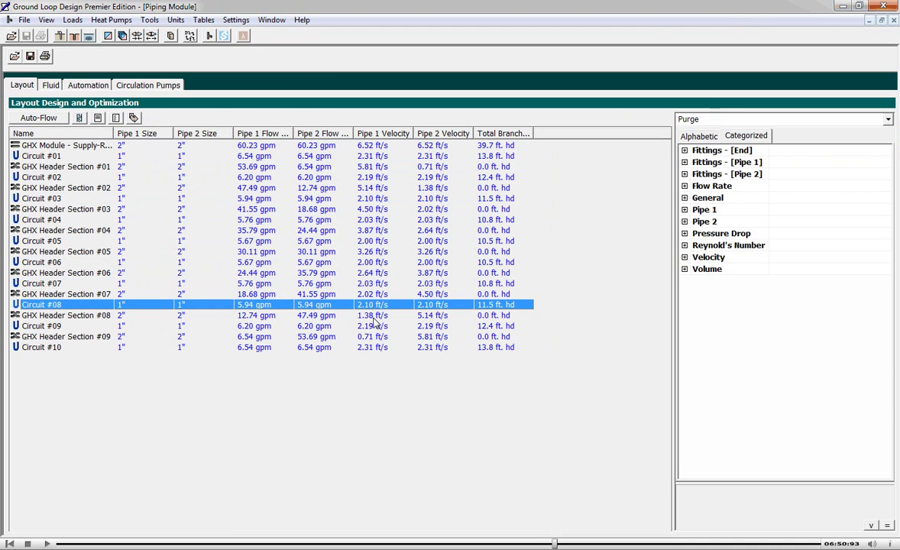
pyautogui.click(374, 325)
pyautogui.click(375, 346)
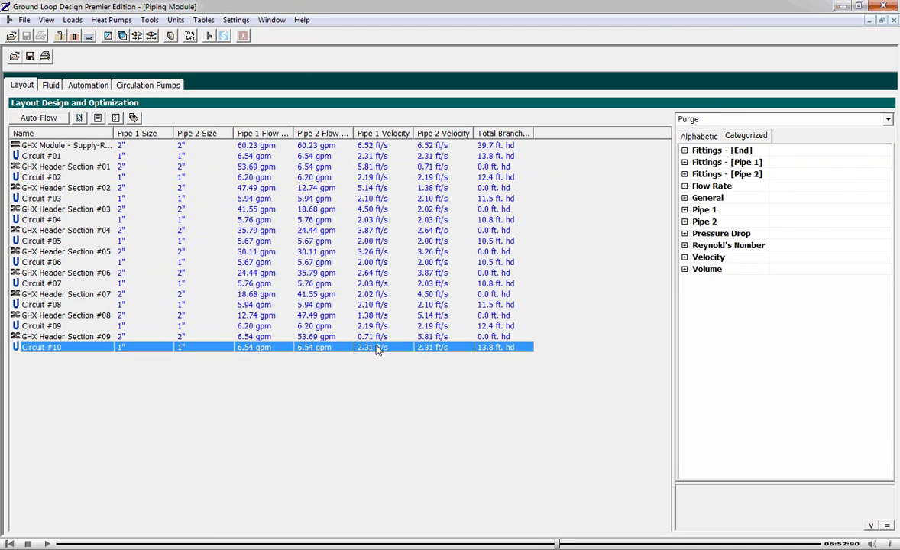
# Review the results for GHX Header Sections #09, #08 and #02
pyautogui.click(374, 336)
pyautogui.click(375, 314)
pyautogui.click(423, 187)
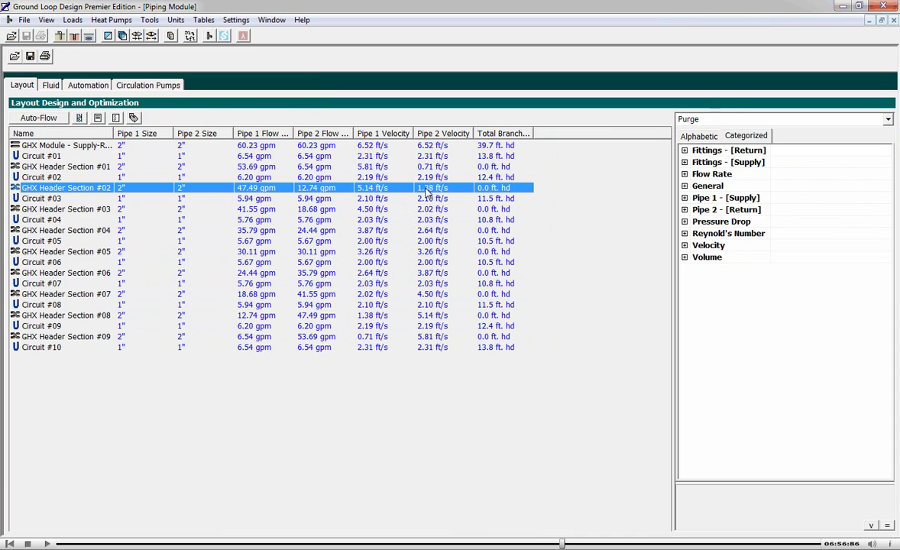
# Hide circuit rows and auto-size the headers, bringing purge flow to 59.61 gpm at 39.2 ft hd
pyautogui.click(115, 118)
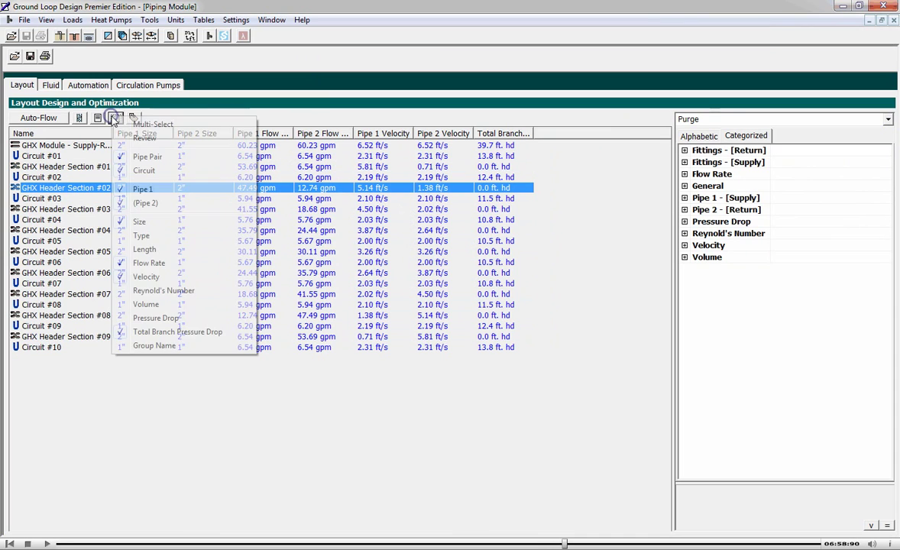
pyautogui.click(138, 171)
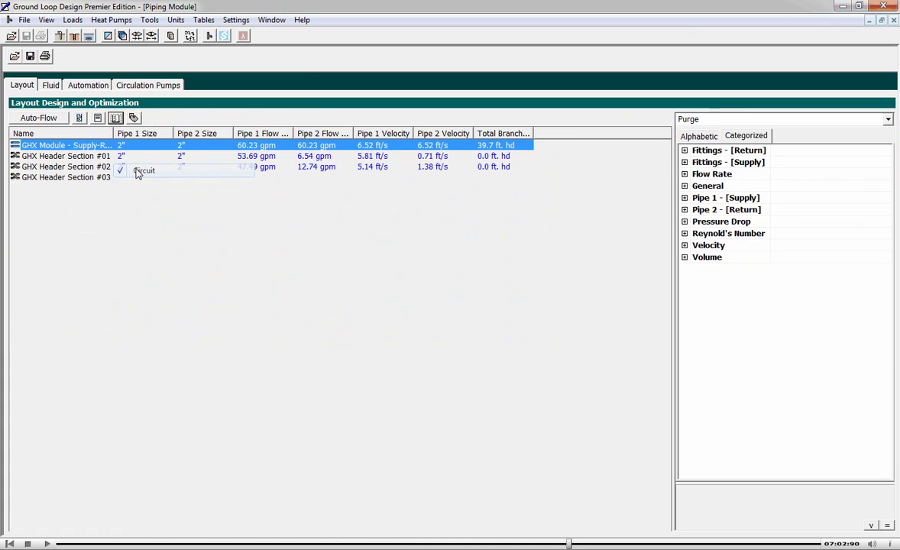
pyautogui.click(78, 118)
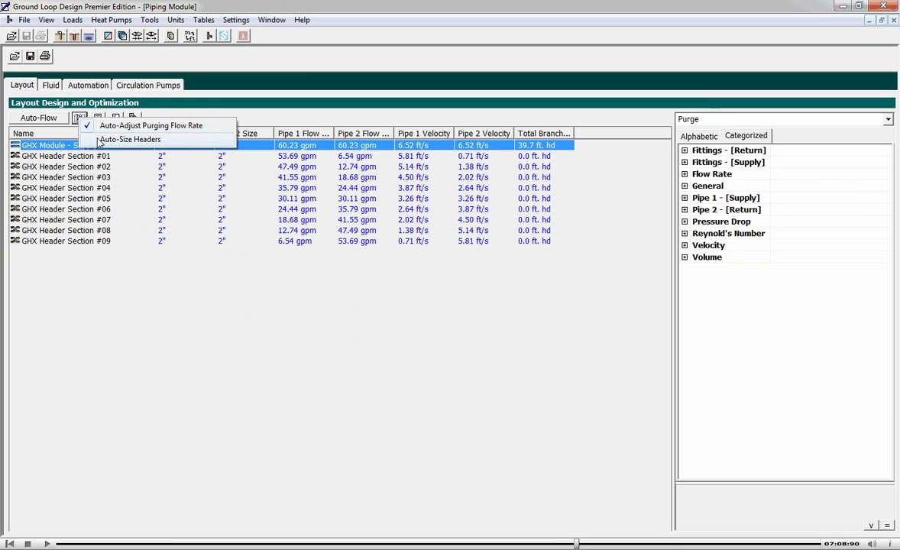
pyautogui.click(99, 140)
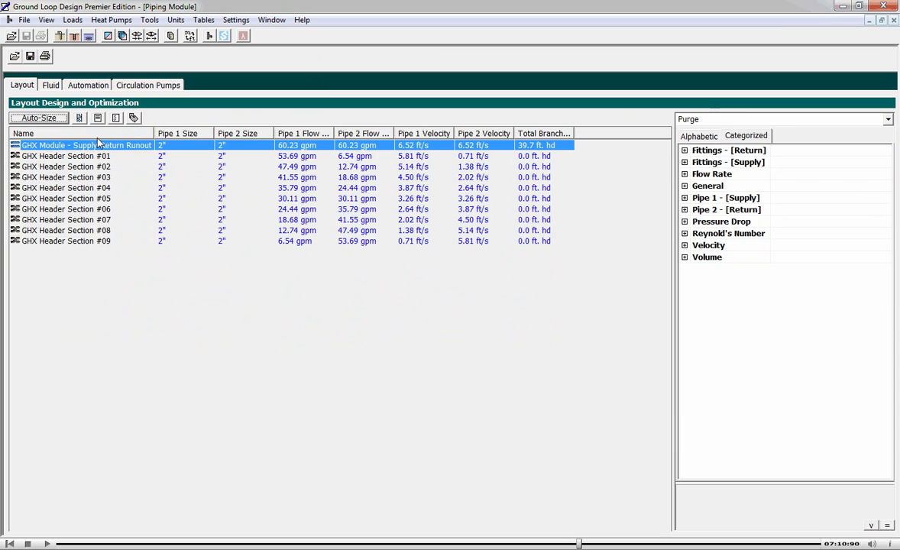
pyautogui.click(63, 120)
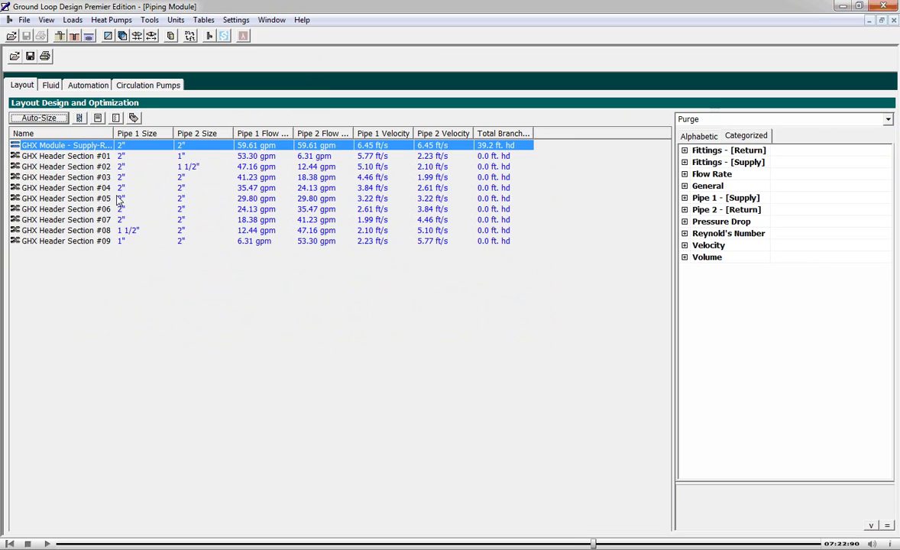
pyautogui.click(115, 119)
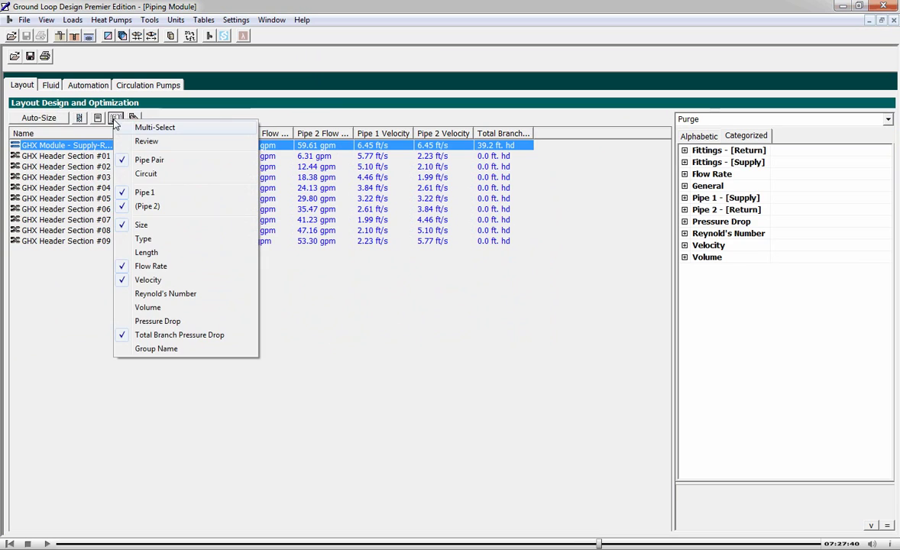
# Show circuit rows under Peak Load conditions, replacing velocity with Reynolds numbers, then view fluid properties
pyautogui.click(141, 176)
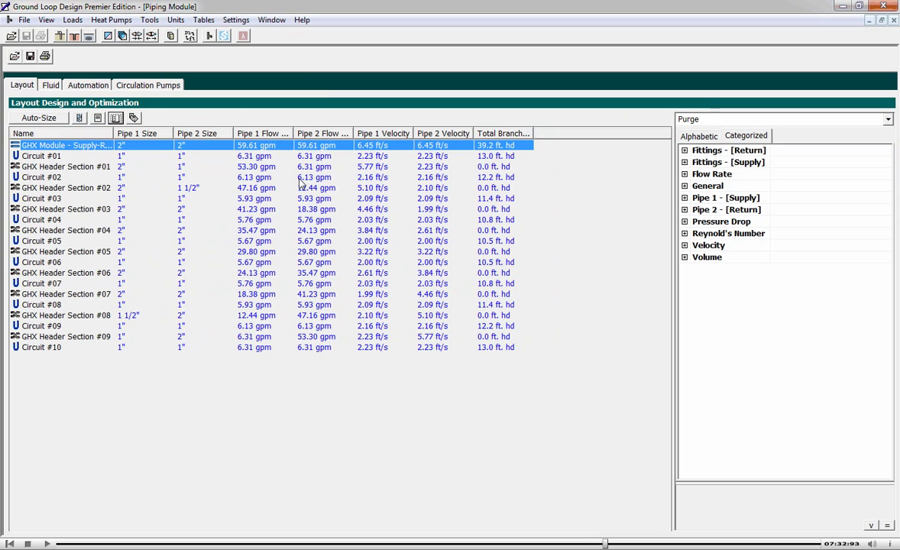
pyautogui.click(888, 123)
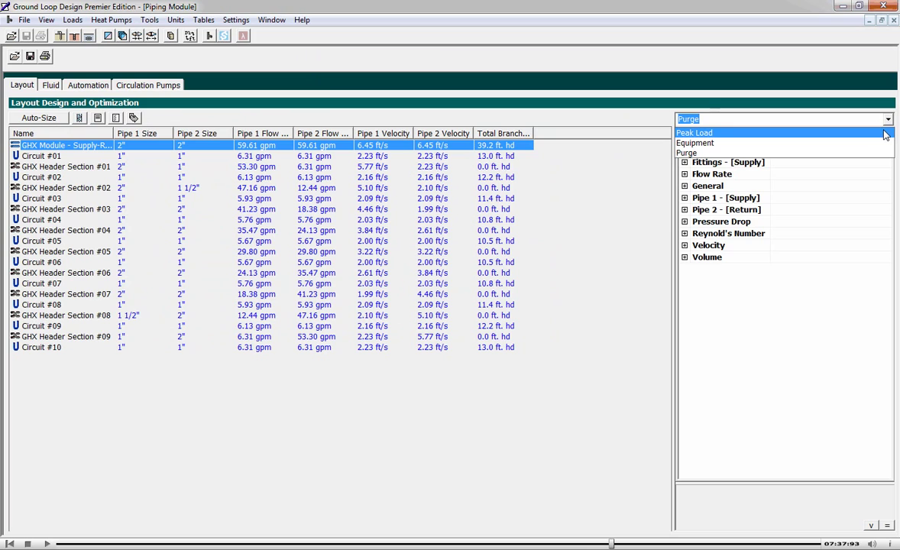
pyautogui.click(886, 134)
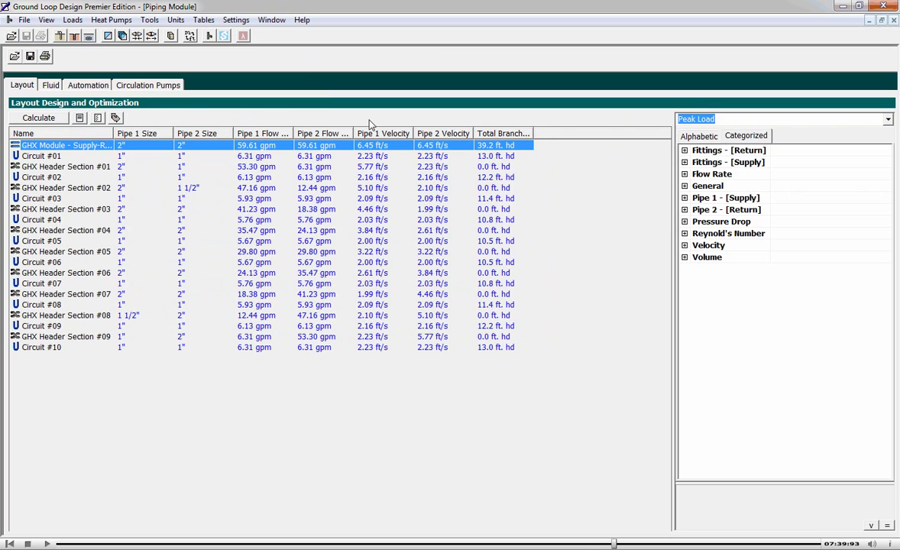
pyautogui.click(98, 117)
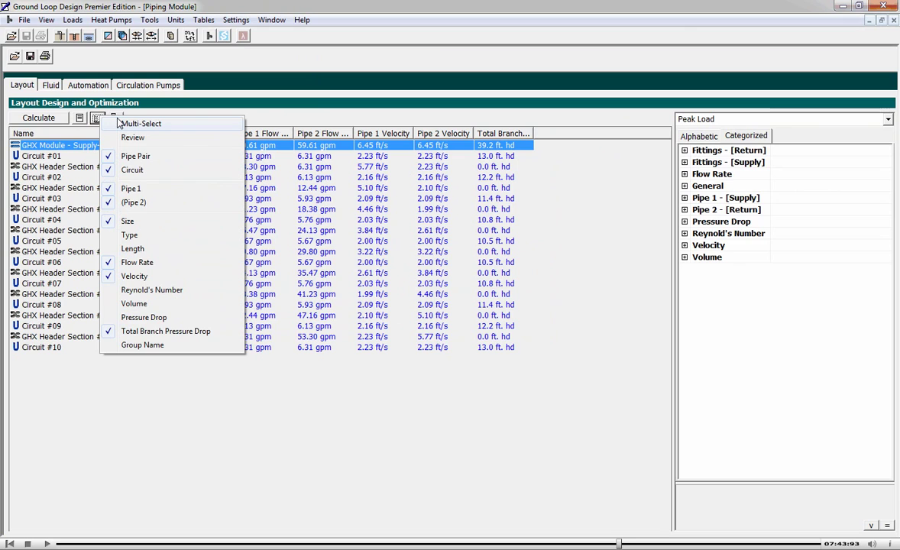
pyautogui.click(122, 124)
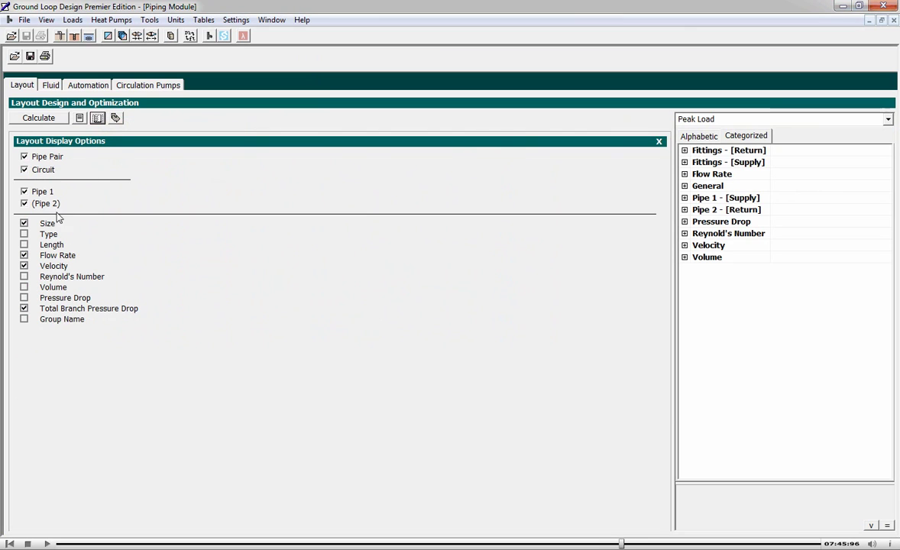
pyautogui.click(23, 266)
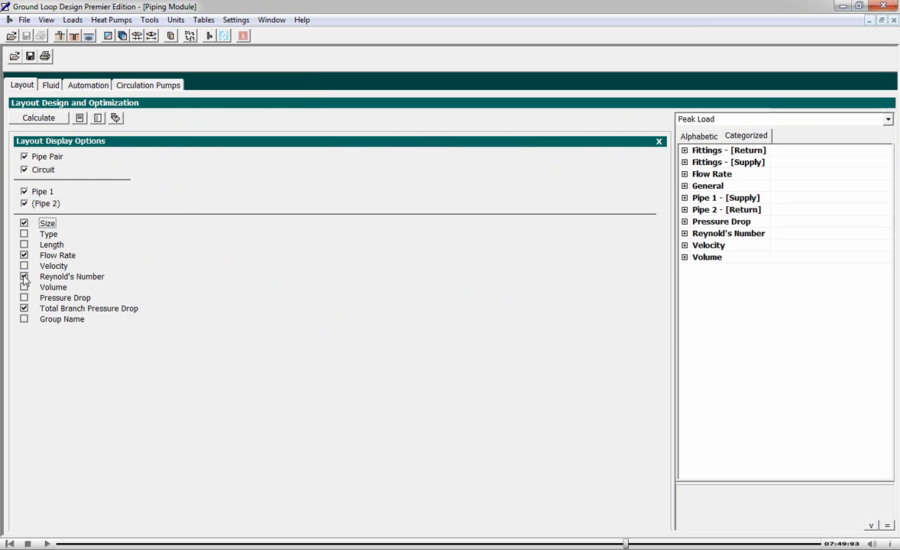
pyautogui.click(659, 142)
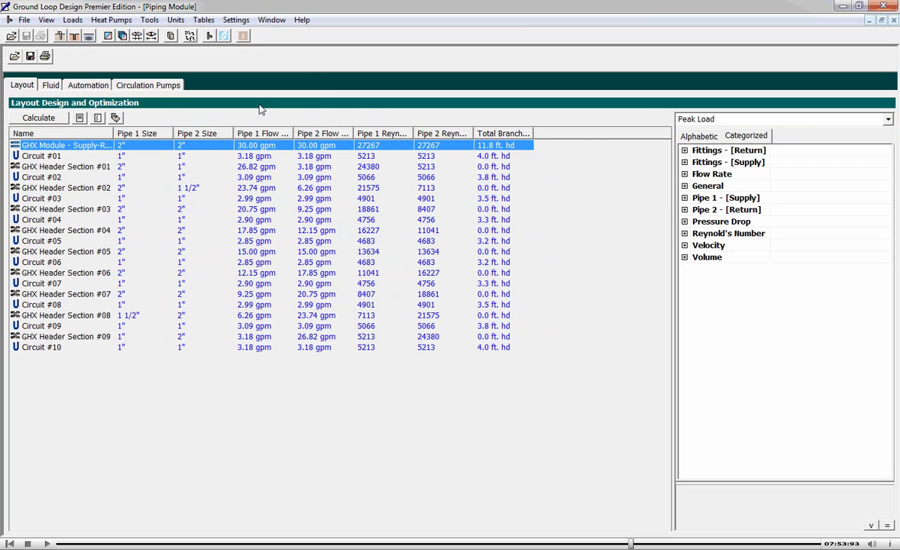
pyautogui.click(56, 85)
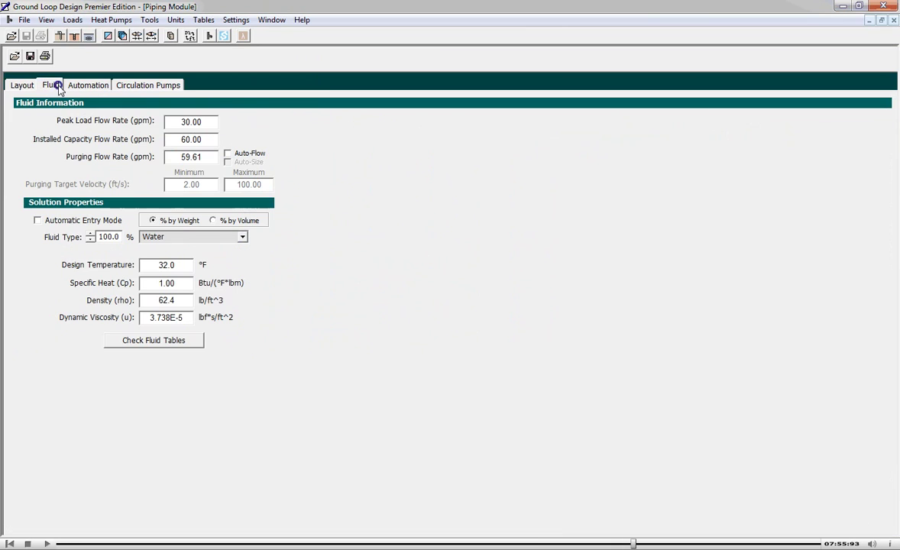
# Set the loop fluid to propylene glycol with a 25 °F freezing point using automatic entry
pyautogui.click(49, 222)
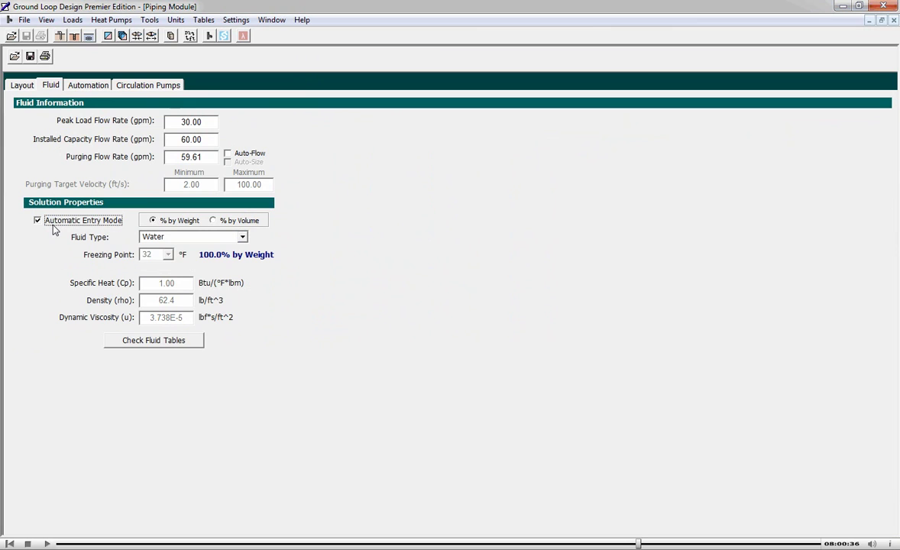
pyautogui.click(243, 238)
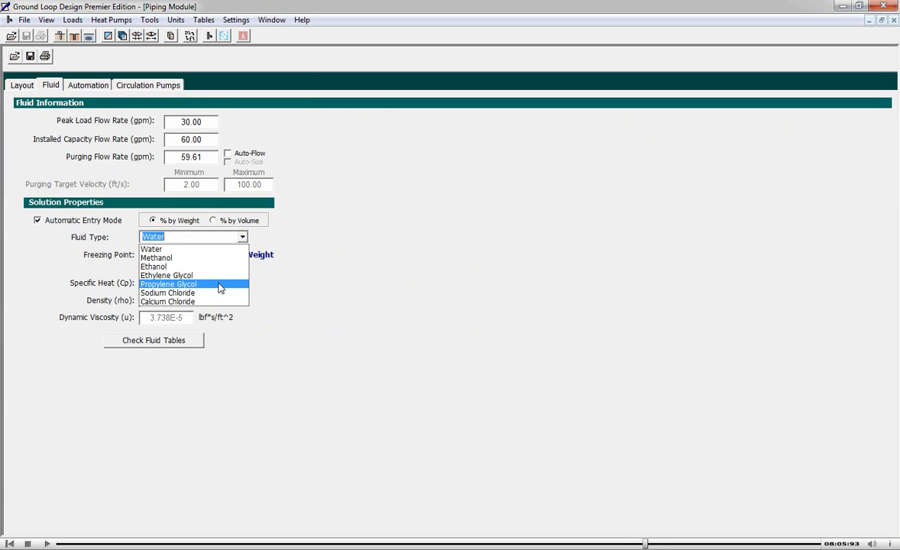
pyautogui.click(220, 285)
pyautogui.click(169, 255)
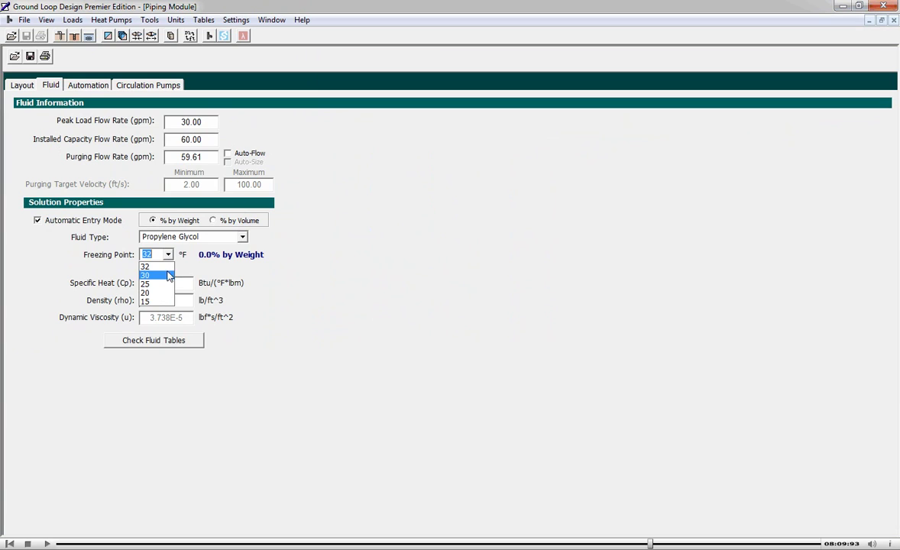
pyautogui.click(165, 292)
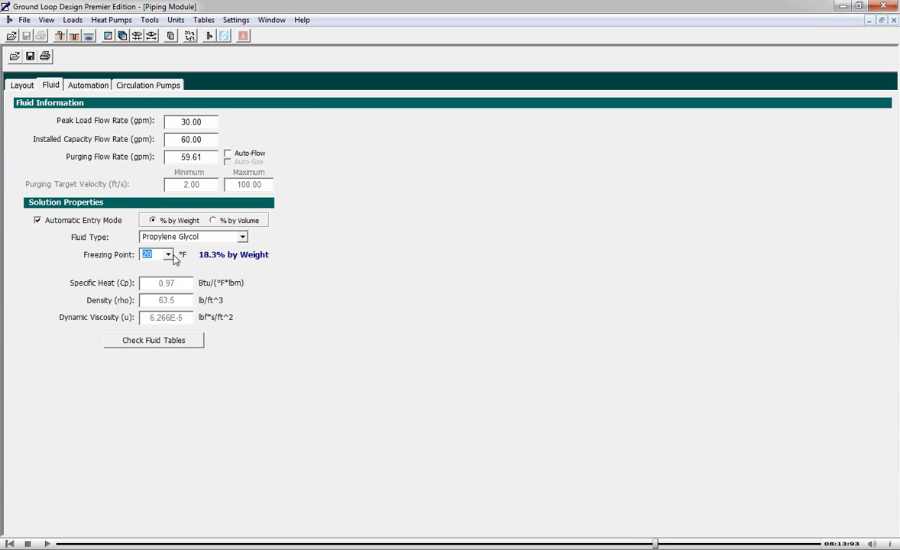
pyautogui.click(169, 255)
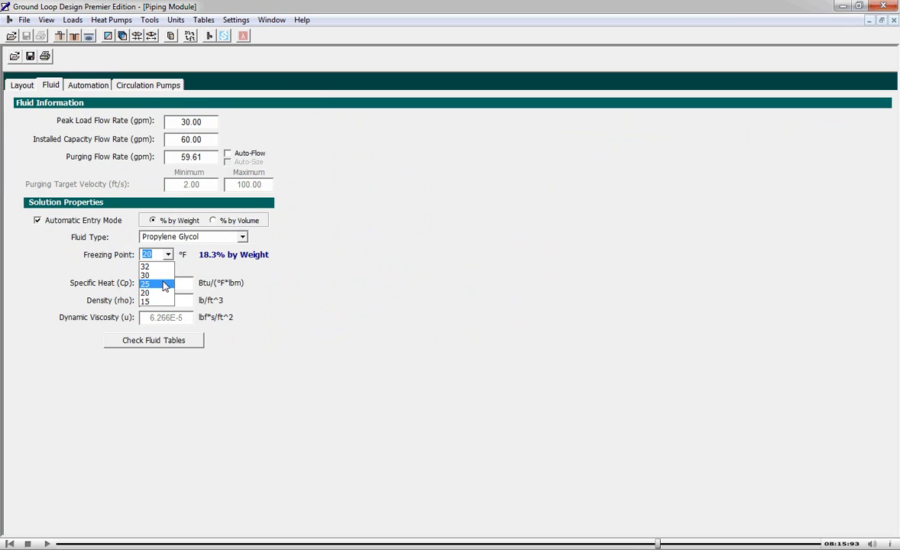
pyautogui.click(164, 286)
pyautogui.click(27, 86)
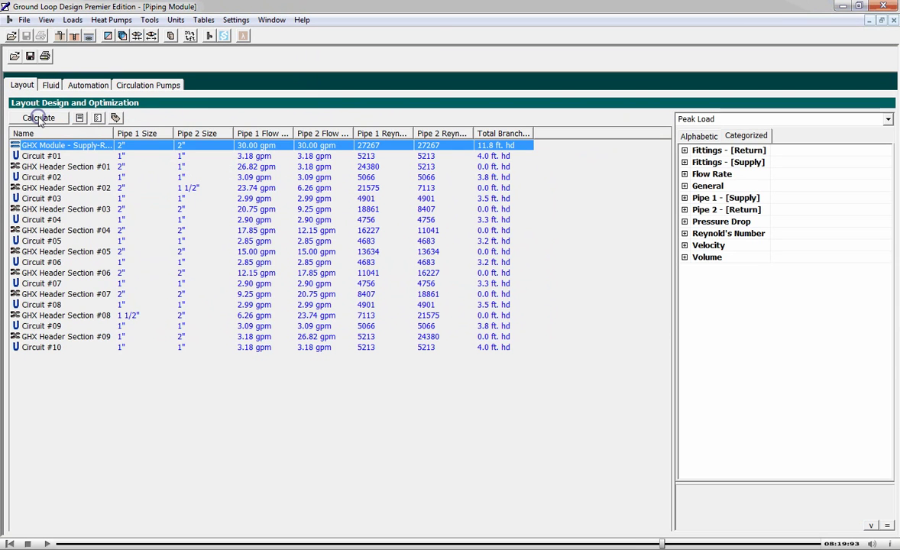
# Recalculate the piping for propylene glycol and review Circuits #01–#10 results
pyautogui.click(38, 119)
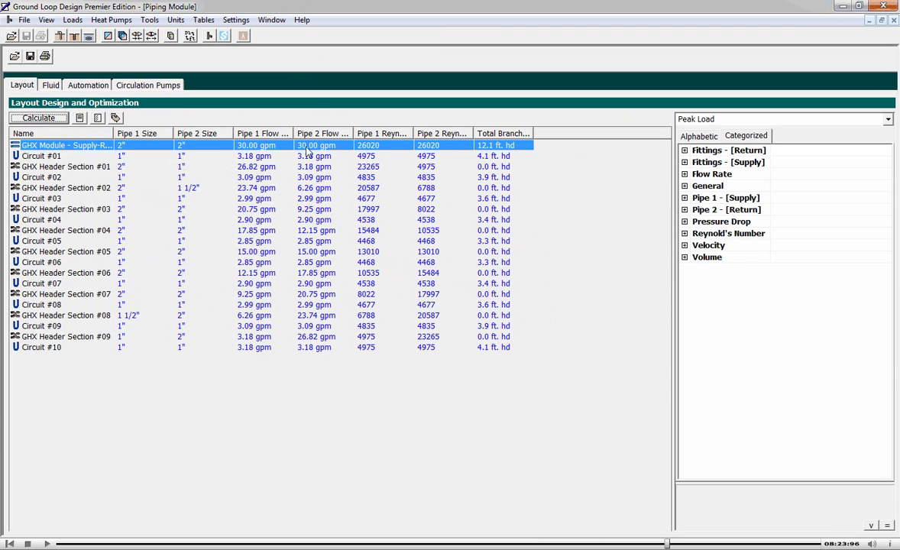
pyautogui.click(362, 157)
pyautogui.click(364, 177)
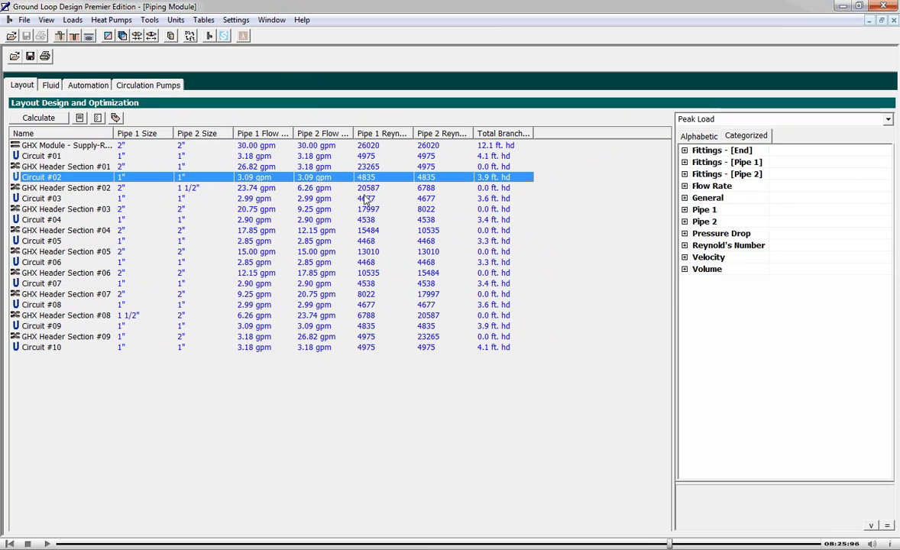
pyautogui.click(366, 199)
pyautogui.click(365, 219)
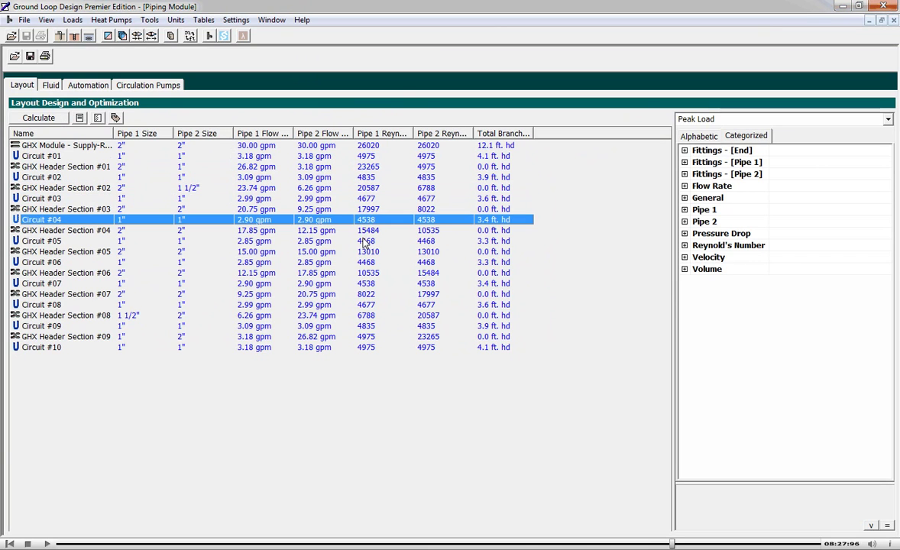
pyautogui.click(365, 241)
pyautogui.click(366, 262)
pyautogui.click(367, 283)
pyautogui.click(366, 303)
pyautogui.click(369, 327)
pyautogui.click(369, 346)
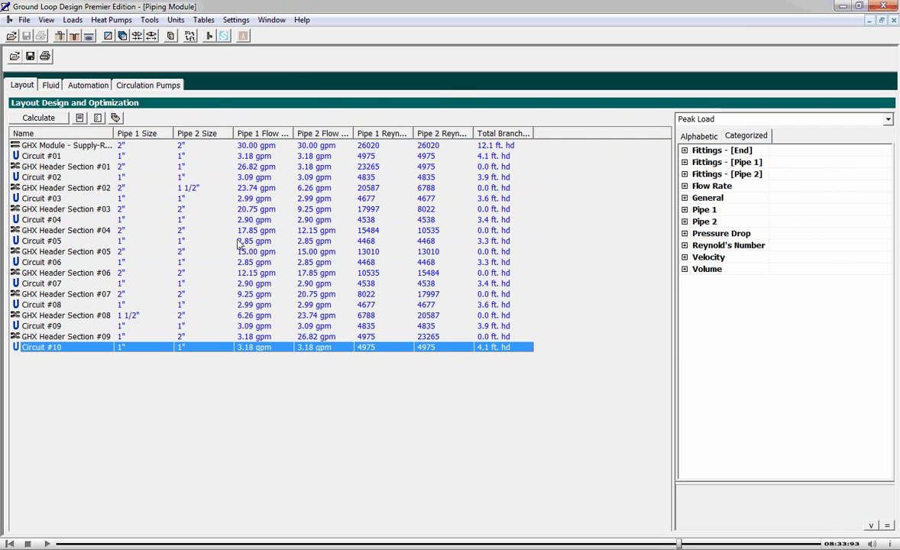
# Add a circulation pump to the GHX Module and minimise the piping module window
pyautogui.click(81, 118)
pyautogui.rightClick(76, 134)
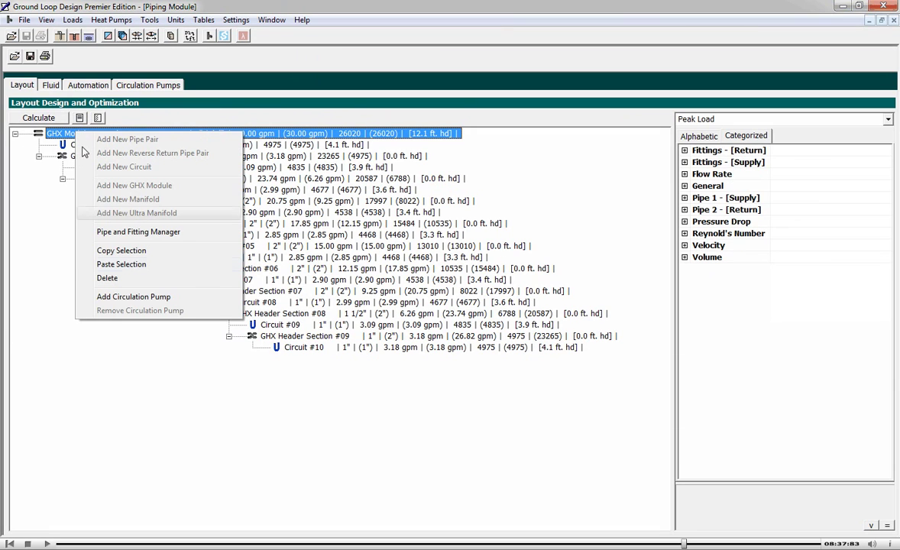
pyautogui.click(155, 297)
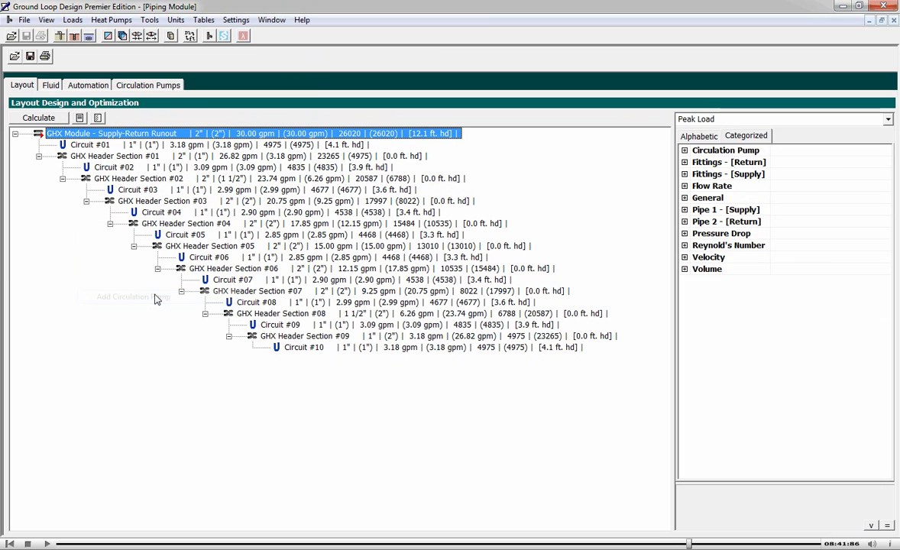
pyautogui.click(122, 85)
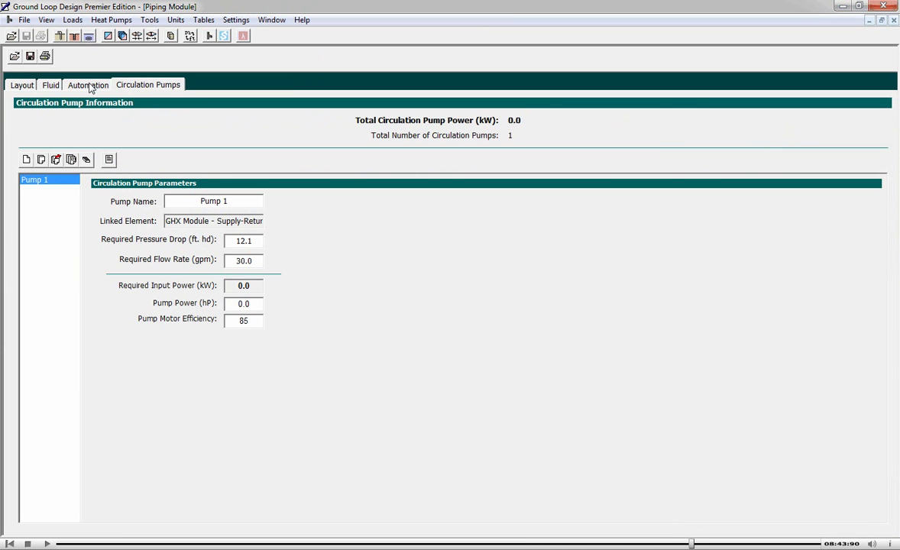
pyautogui.click(24, 85)
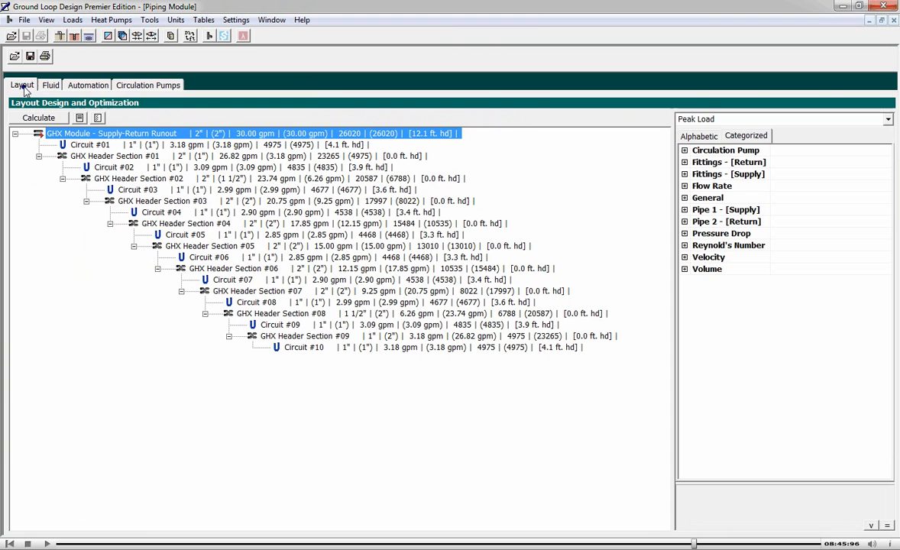
pyautogui.click(869, 21)
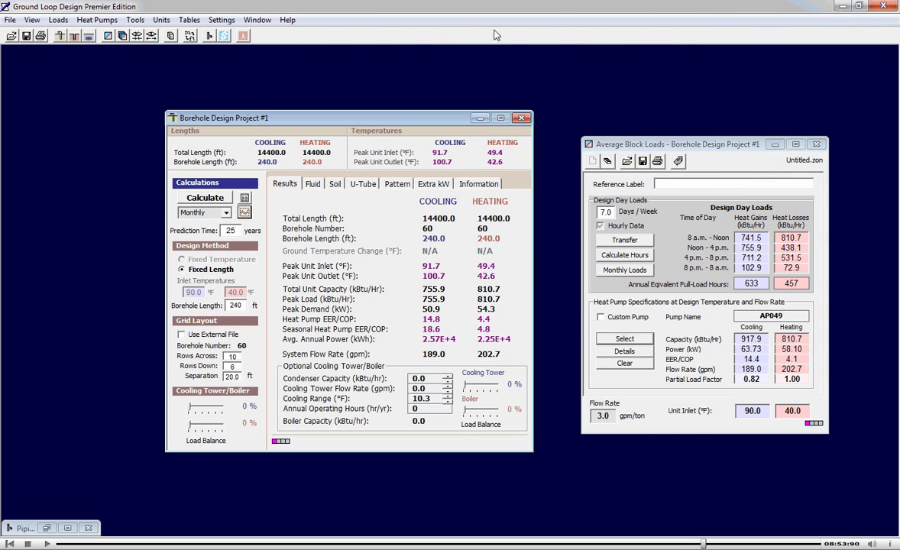
# Start a new finance analysis importing Borehole Design Project #1
pyautogui.click(226, 37)
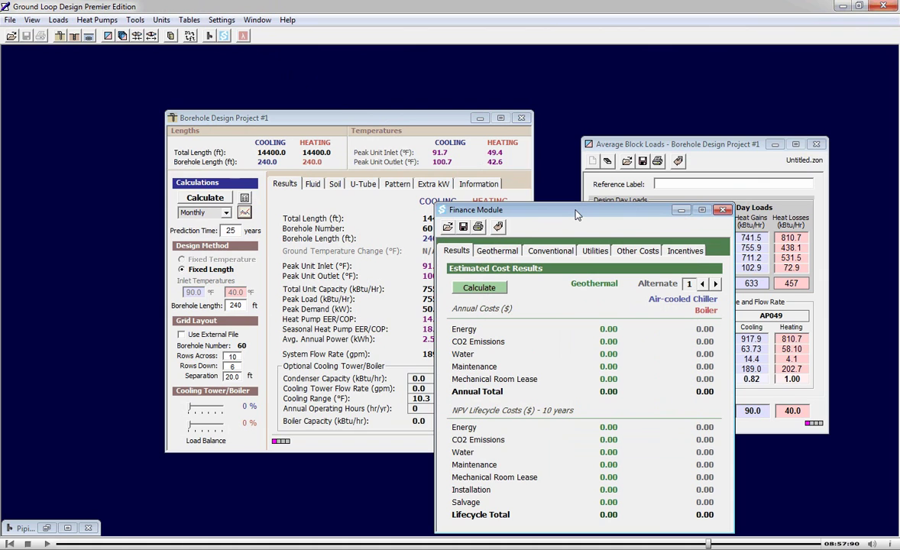
pyautogui.moveTo(577, 214); pyautogui.dragTo(687, 122)
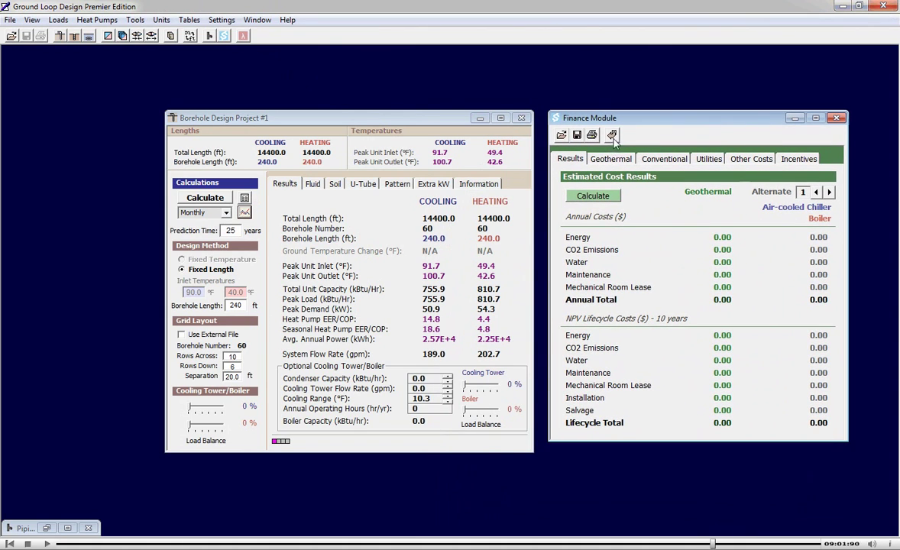
pyautogui.click(612, 135)
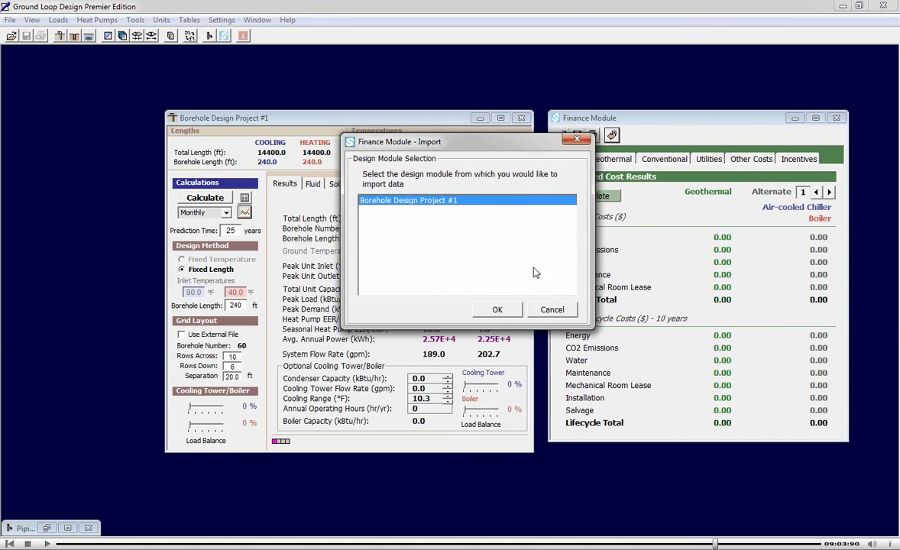
pyautogui.click(508, 309)
pyautogui.click(511, 309)
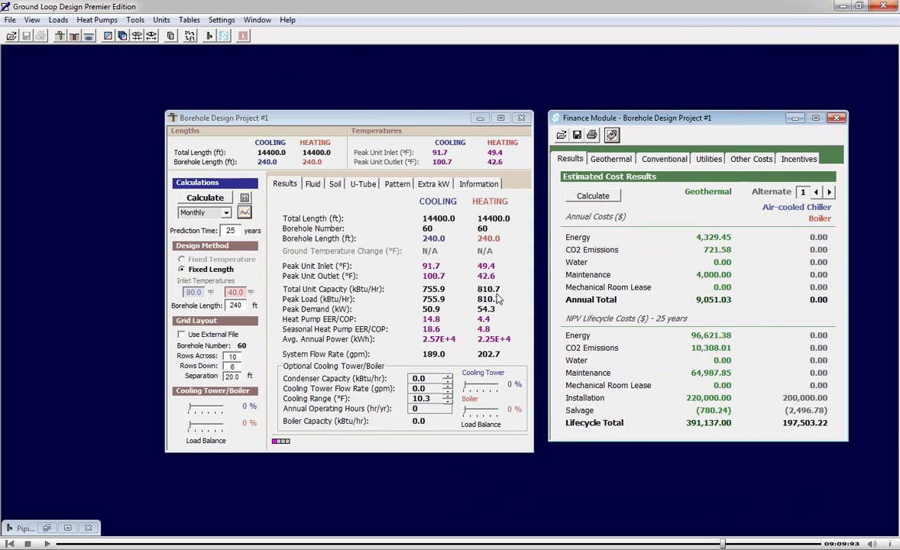
# Give the conventional system 12 EER cooling and natural-gas heating at efficiency 8
pyautogui.click(647, 161)
pyautogui.doubleClick(665, 369)
pyautogui.write('12')
pyautogui.click(824, 333)
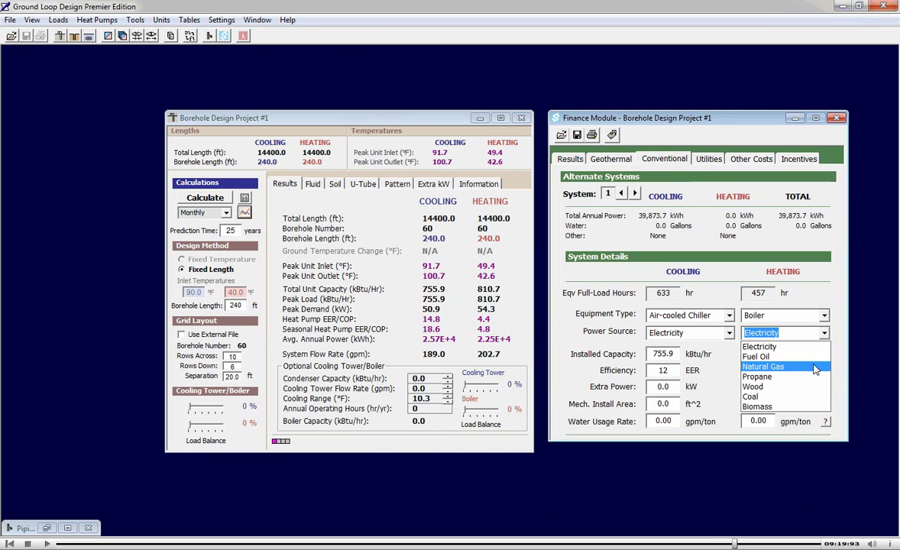
pyautogui.click(814, 367)
pyautogui.doubleClick(744, 371)
pyautogui.write('80')
pyautogui.click(570, 159)
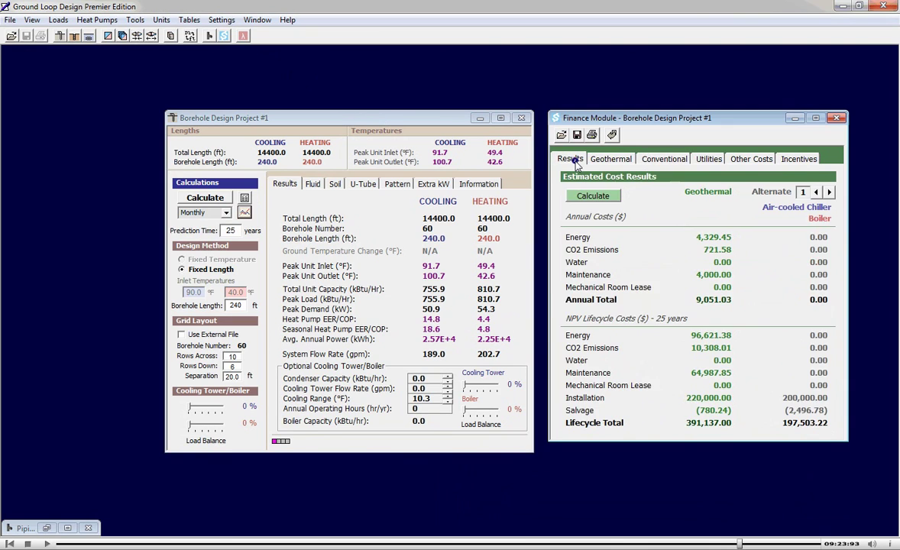
# Use a manual 10-year period and recalculate: $298,707.75 geothermal versus $419,083.11 conventional
pyautogui.click(593, 197)
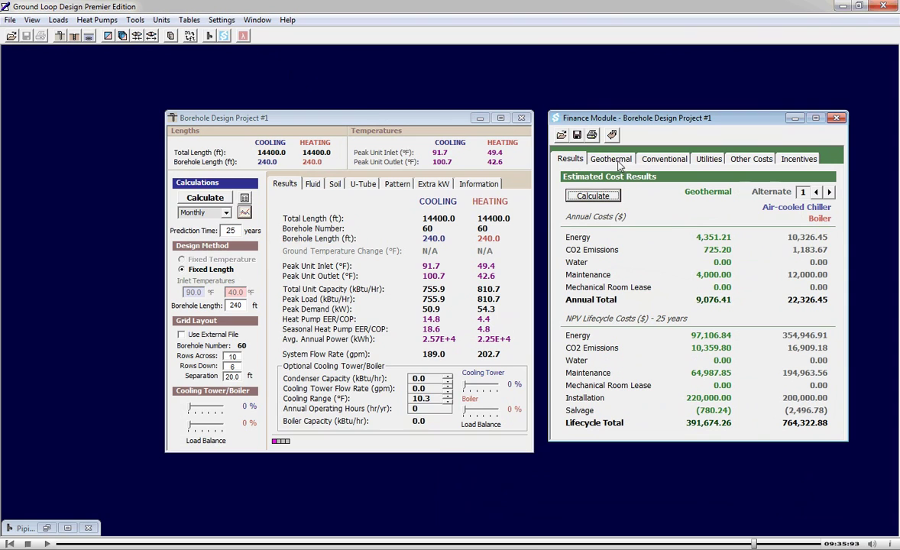
pyautogui.click(612, 159)
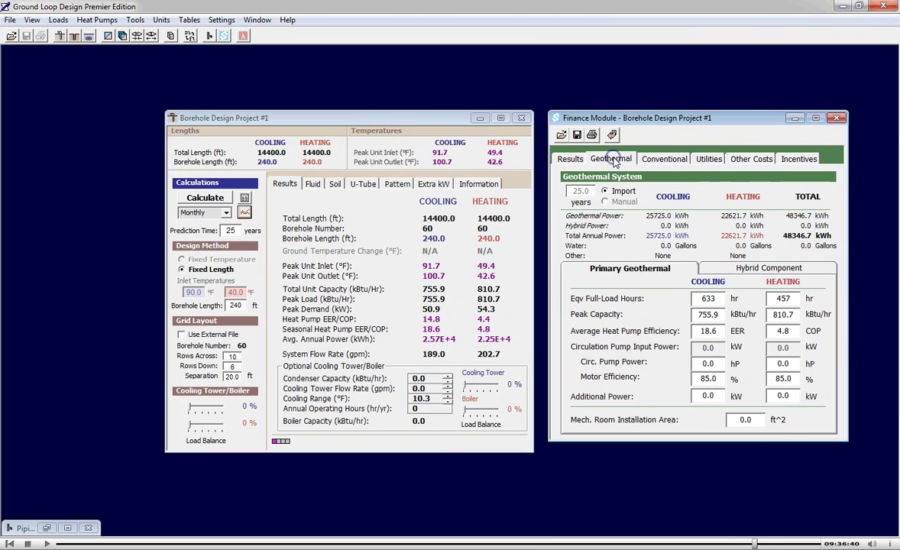
pyautogui.click(608, 203)
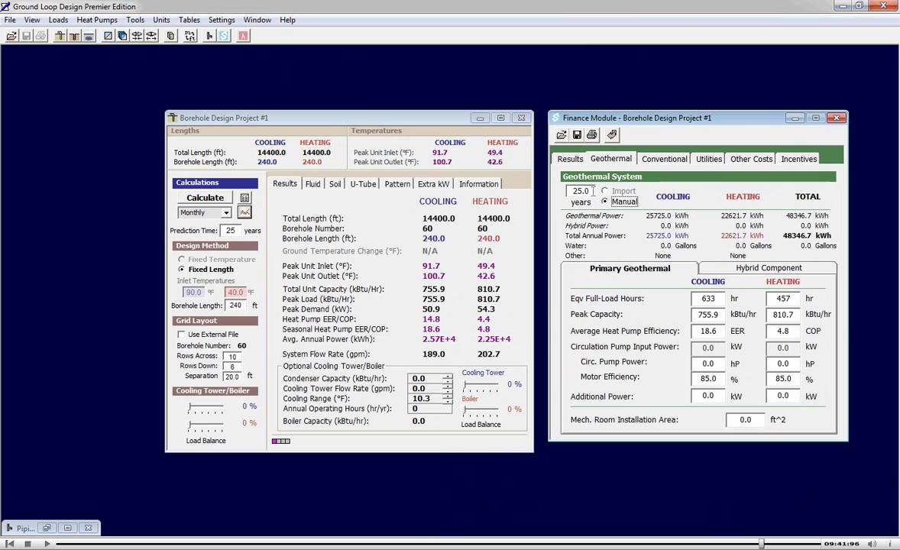
pyautogui.moveTo(593, 191); pyautogui.dragTo(561, 190)
pyautogui.write('10')
pyautogui.click(569, 159)
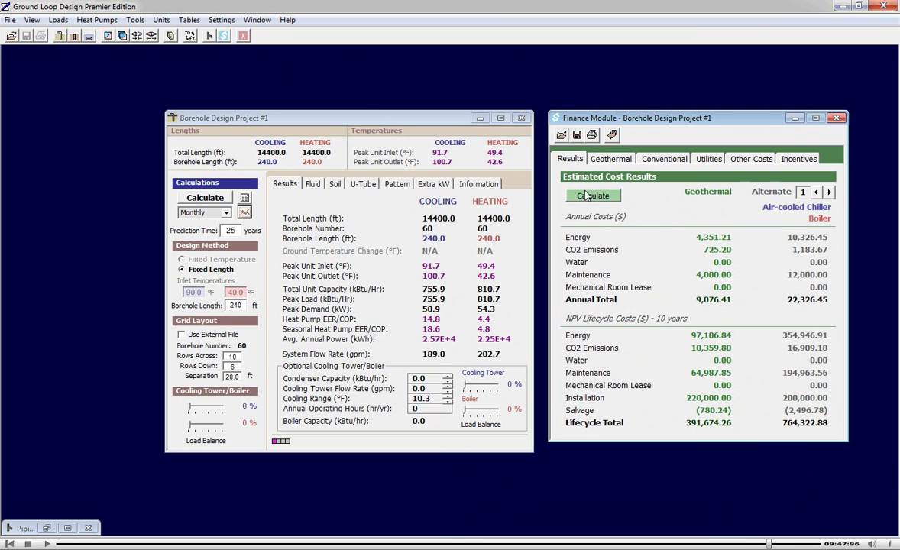
pyautogui.click(586, 196)
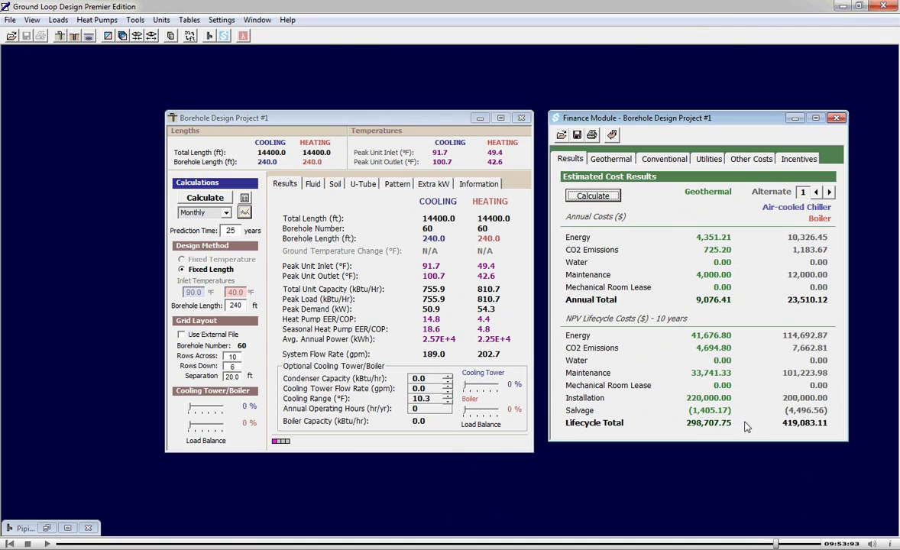
# Set the borehole Pattern to Use External File gridfile.txt, glance at export options, then view Results
pyautogui.click(395, 185)
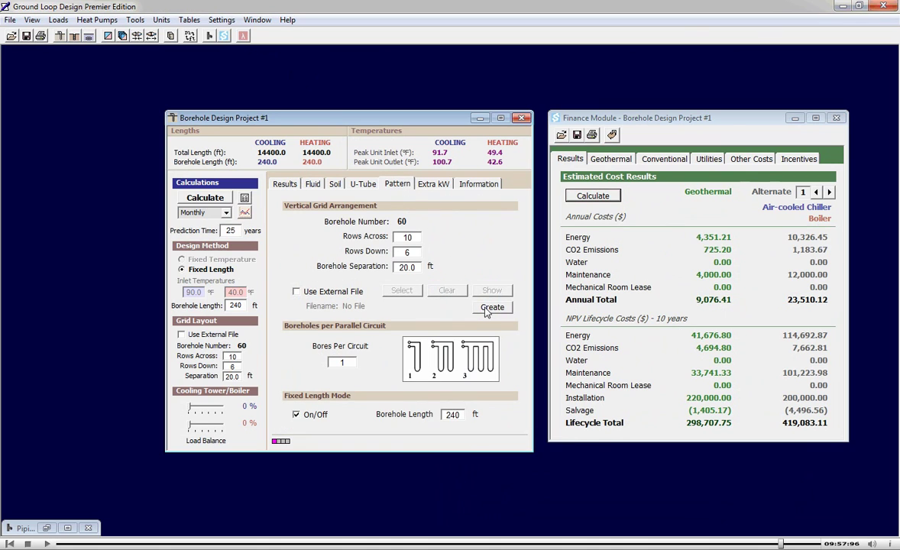
pyautogui.click(489, 308)
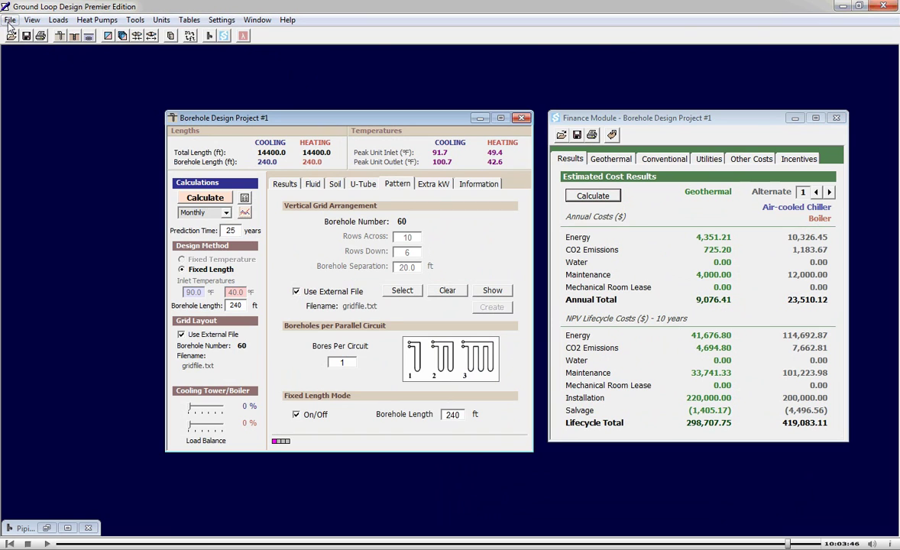
pyautogui.click(10, 22)
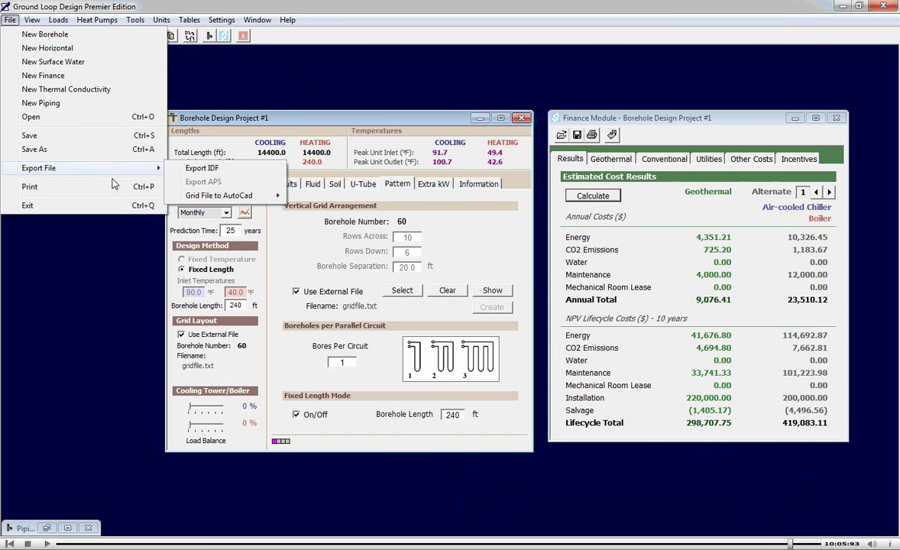
pyautogui.moveTo(216, 196)
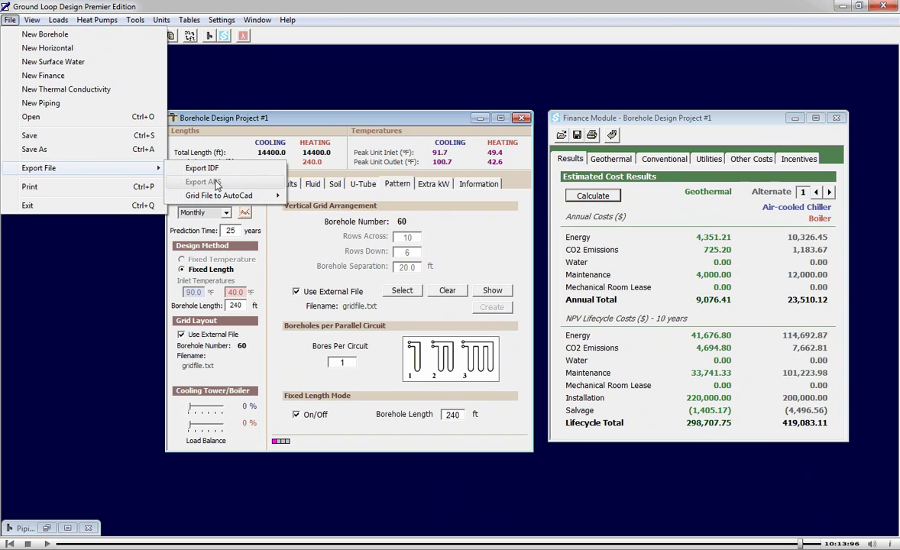
pyautogui.click(311, 126)
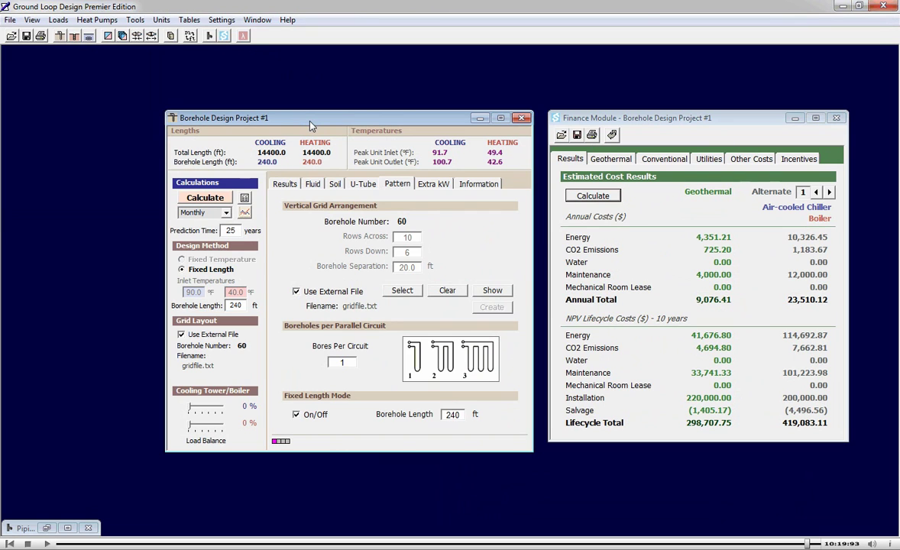
pyautogui.click(285, 184)
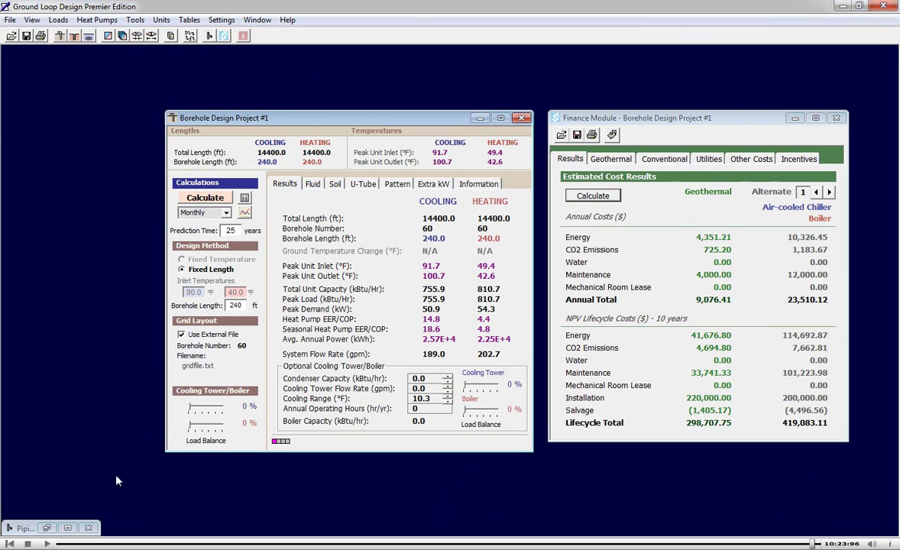